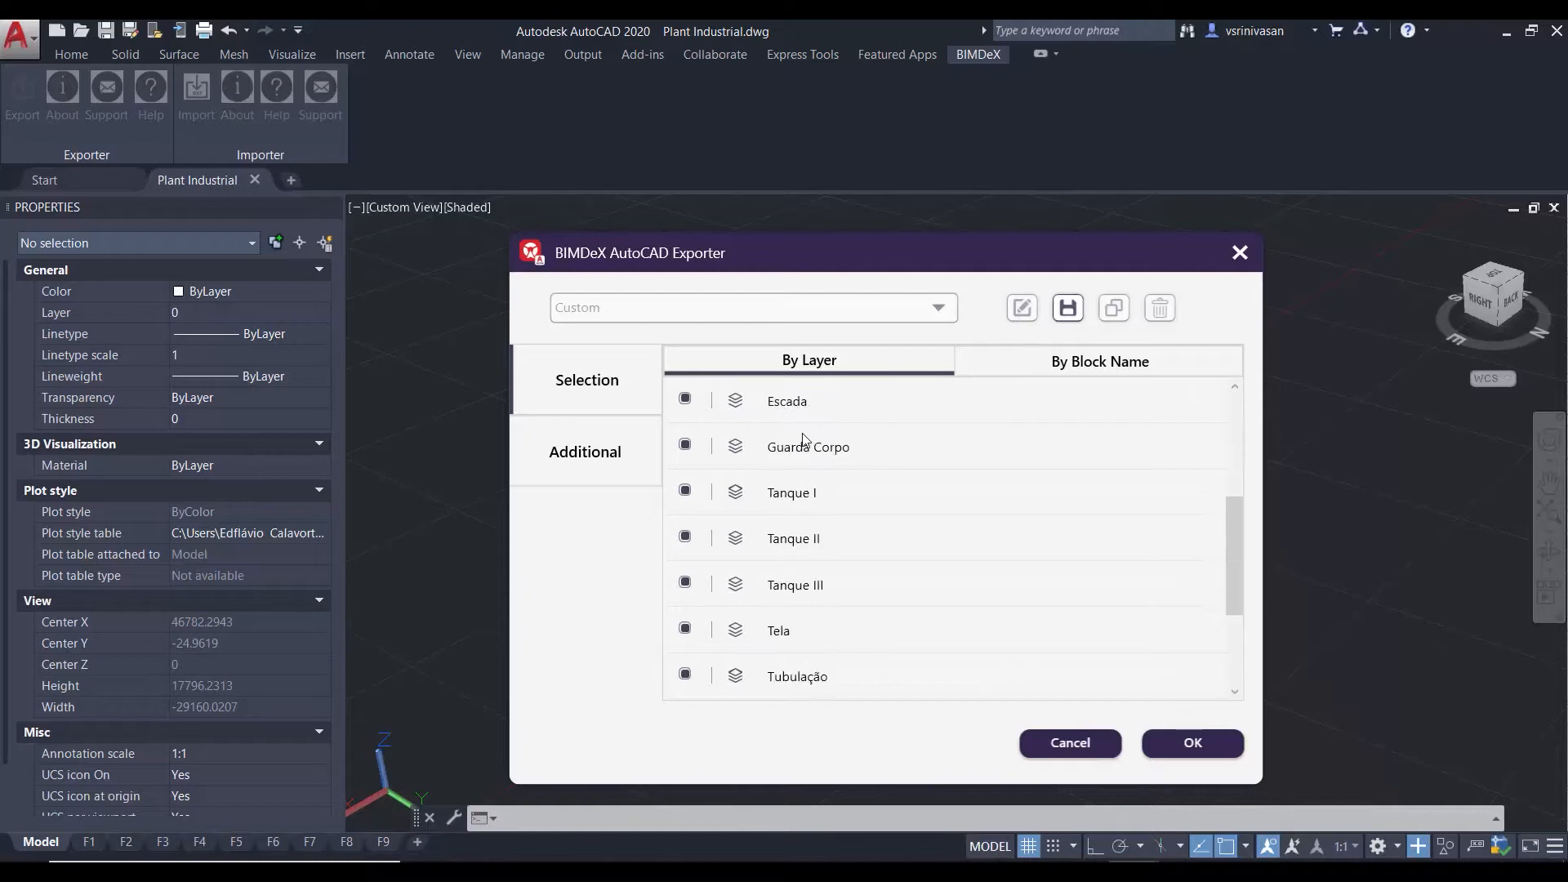
- Deselect the layers A - BASE, A - Tubo I and Auxiliar I for export, and reselect Auxiliar I and A - Tubo I
scroll(805, 441, up, 5)
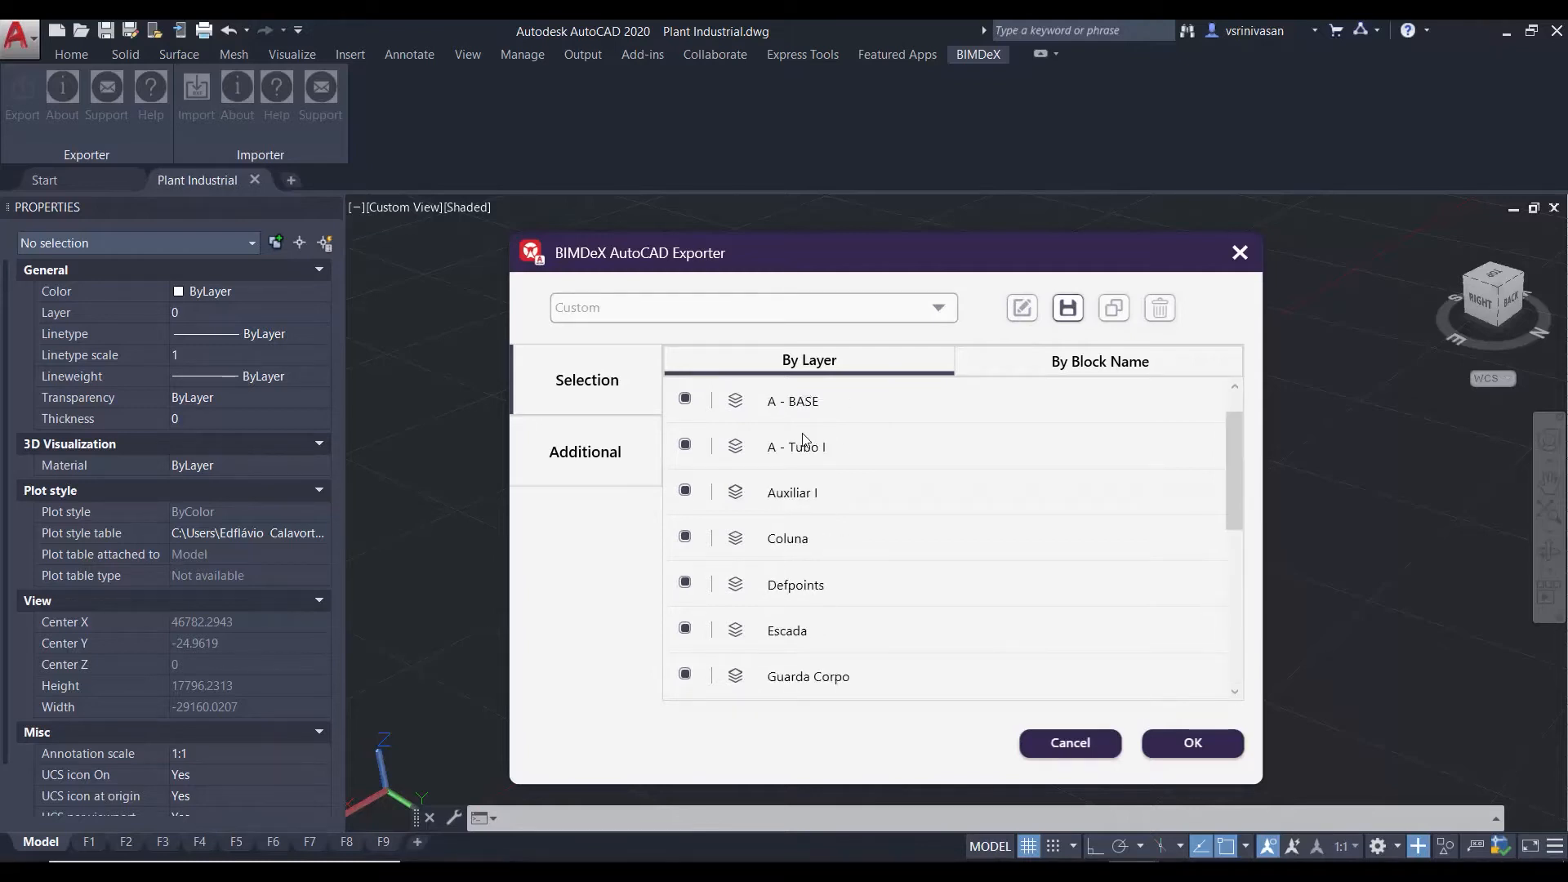
click(685, 444)
click(685, 491)
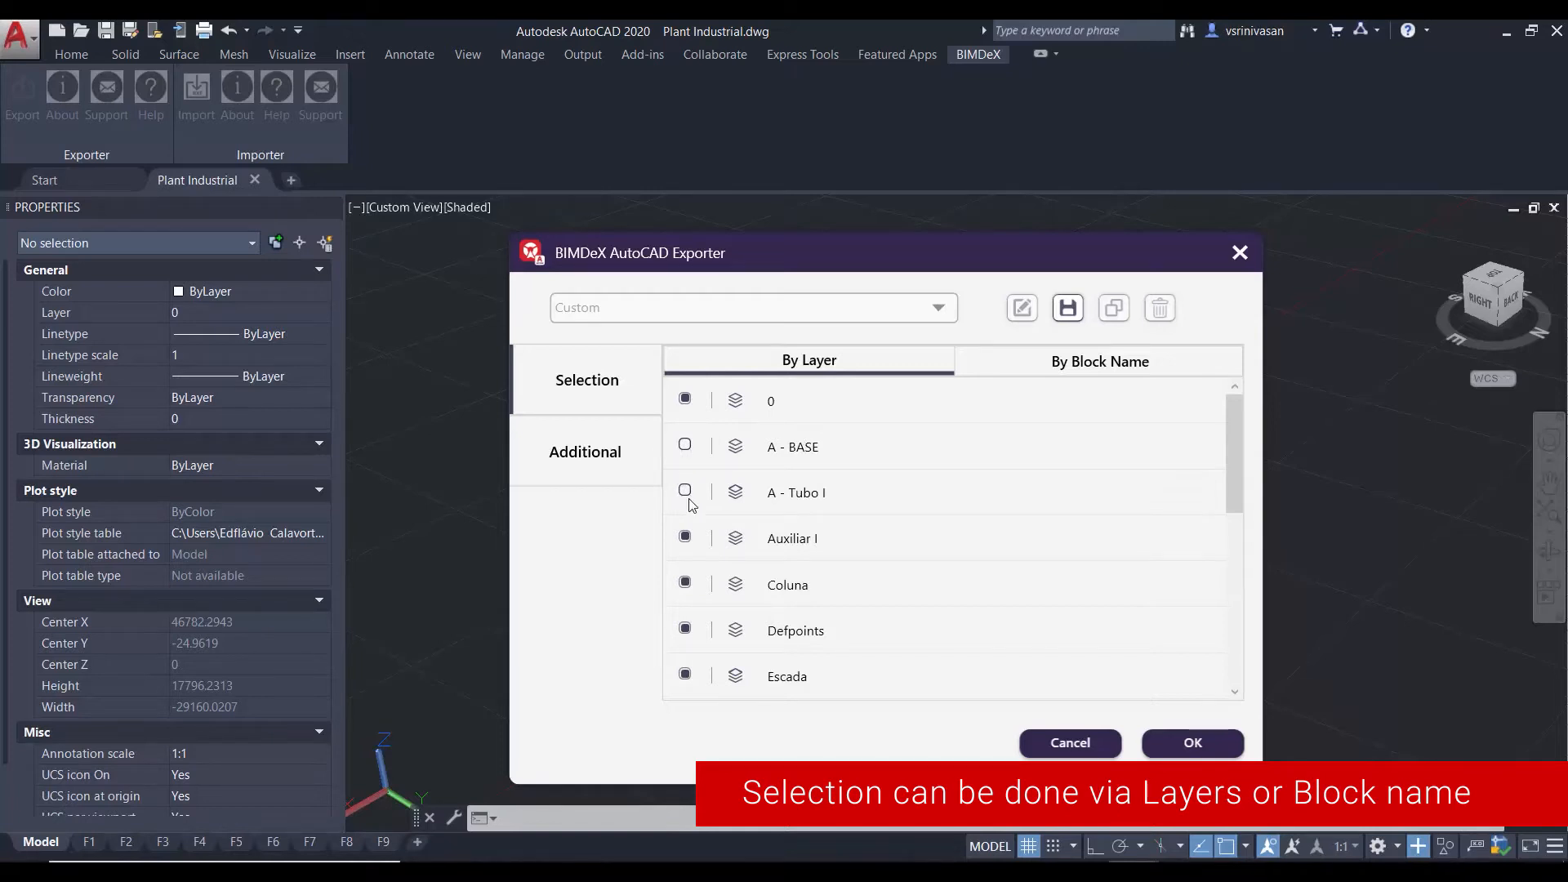
click(685, 539)
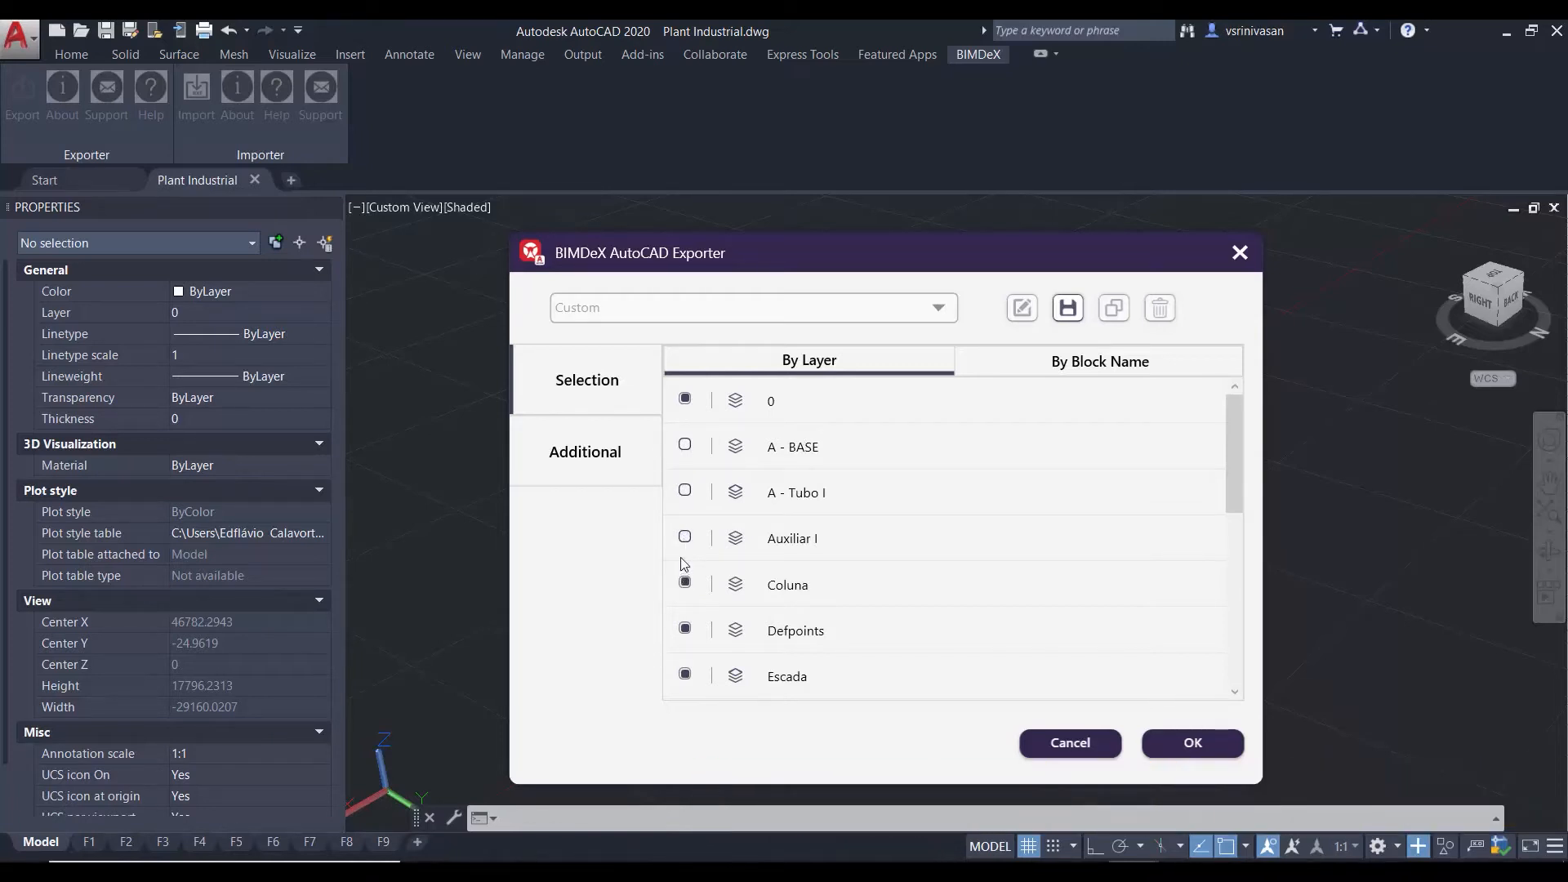
click(686, 537)
click(686, 493)
- In the selection by block name, toggle Cylinder block_1 once and switch Main storage off and back on
click(1065, 368)
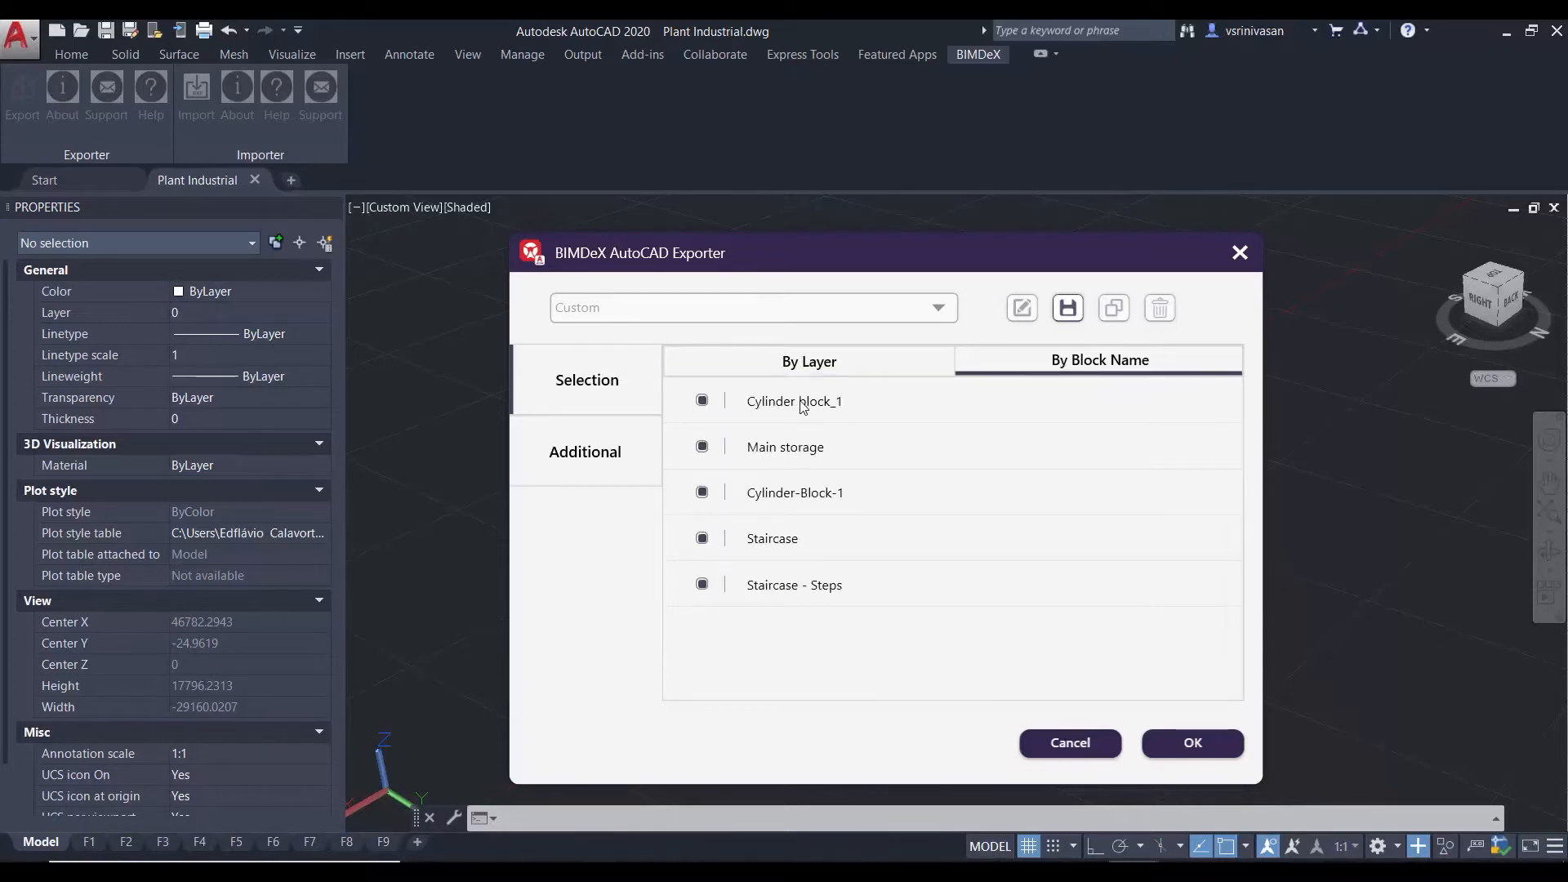
click(702, 402)
click(702, 449)
click(701, 447)
- Try the Exclude XRef option in the additional export settings and switch it off again
click(605, 472)
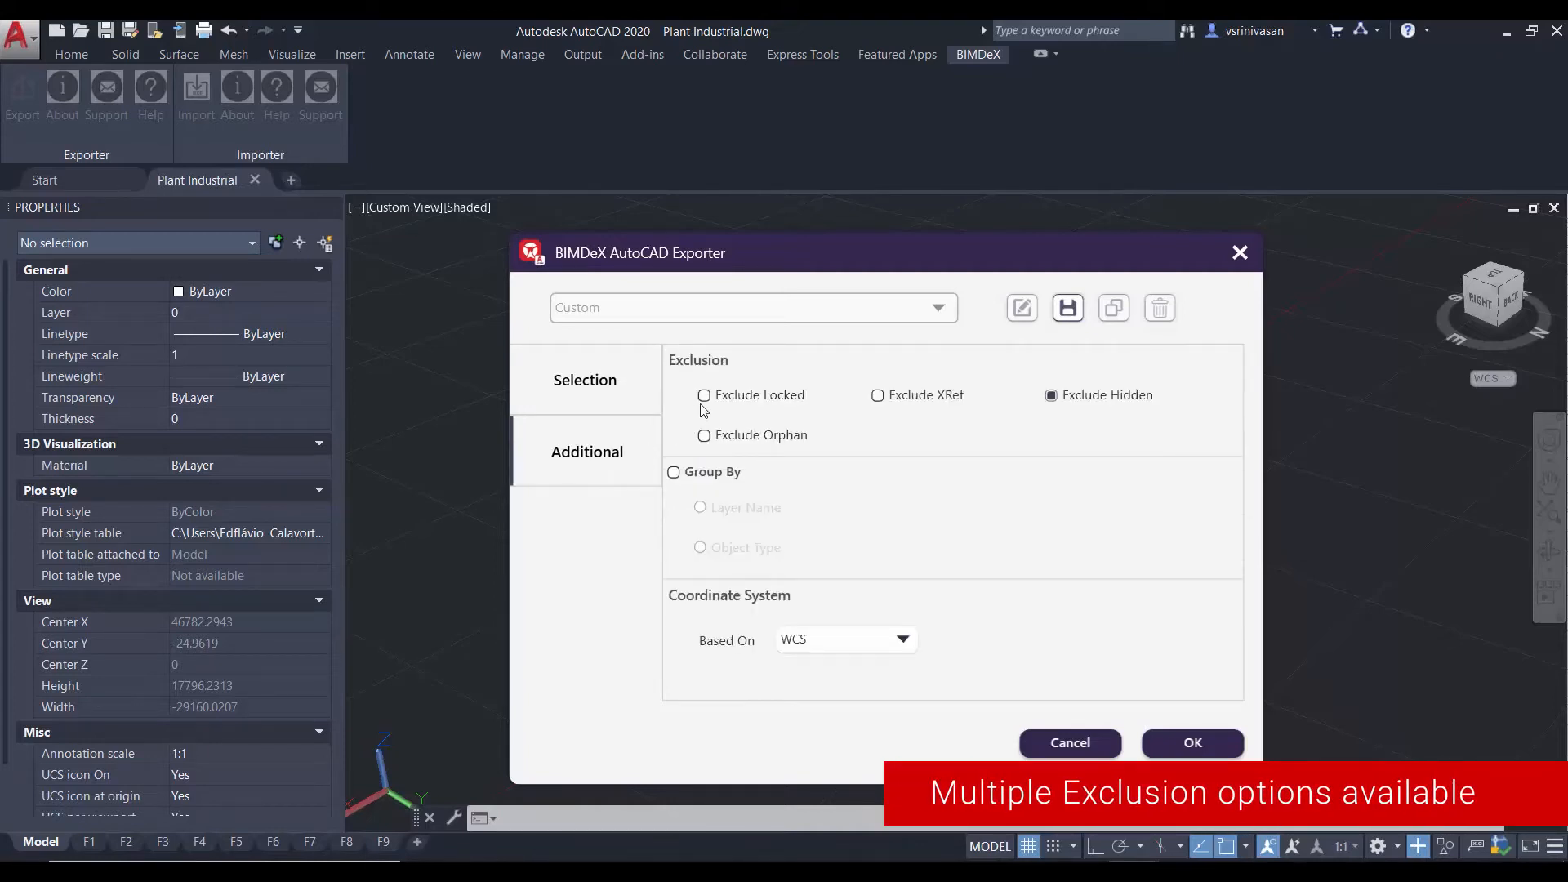
click(881, 400)
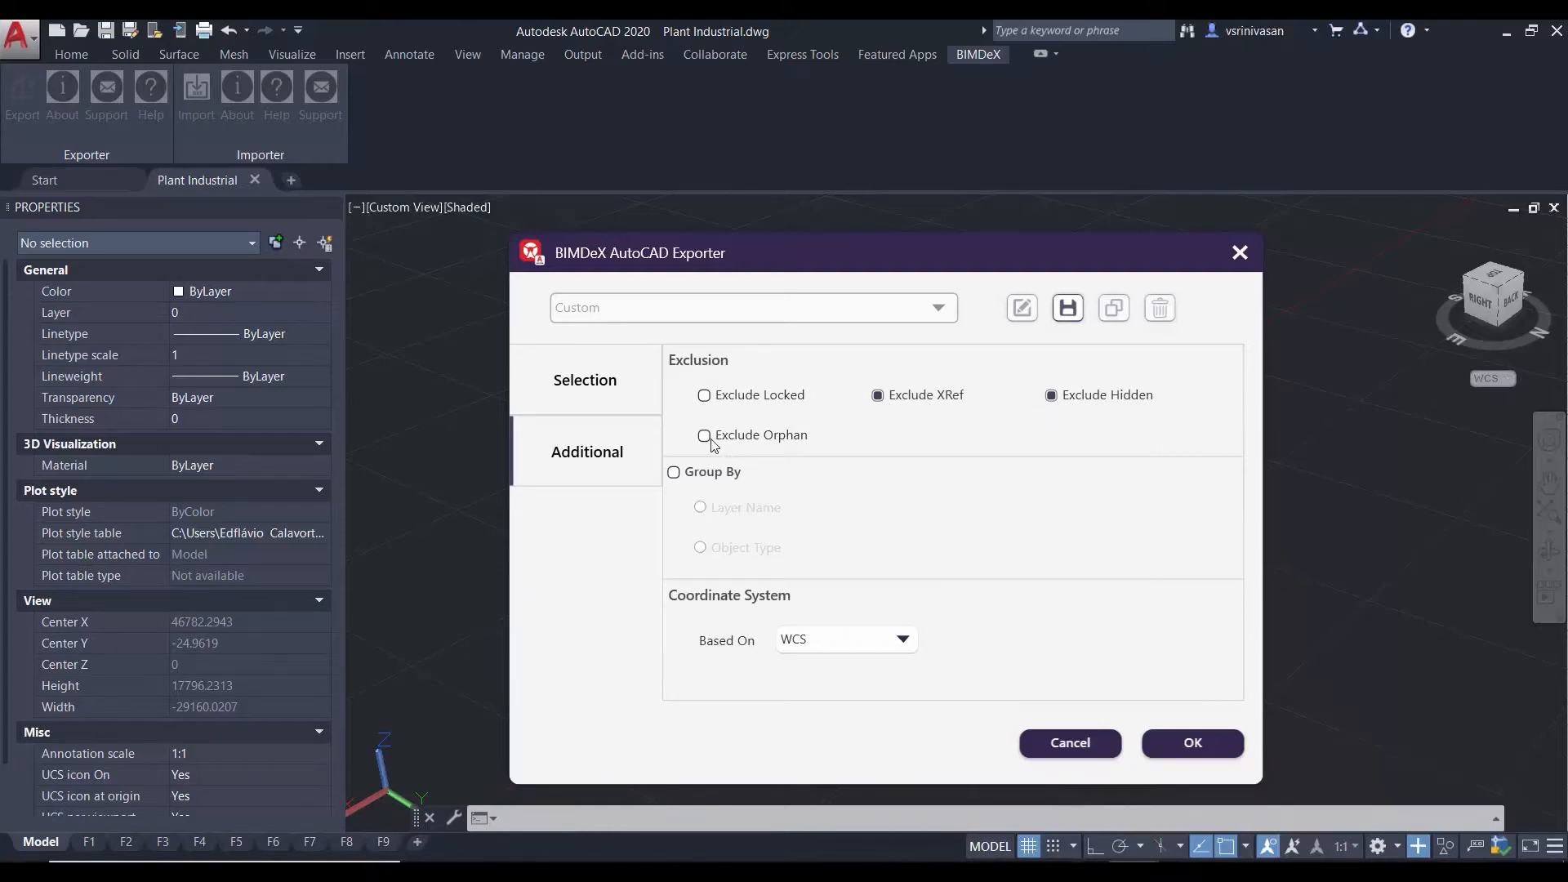
click(877, 396)
- Try grouping the export by Layer Name and by Object Type, and turn Group By off again
click(673, 472)
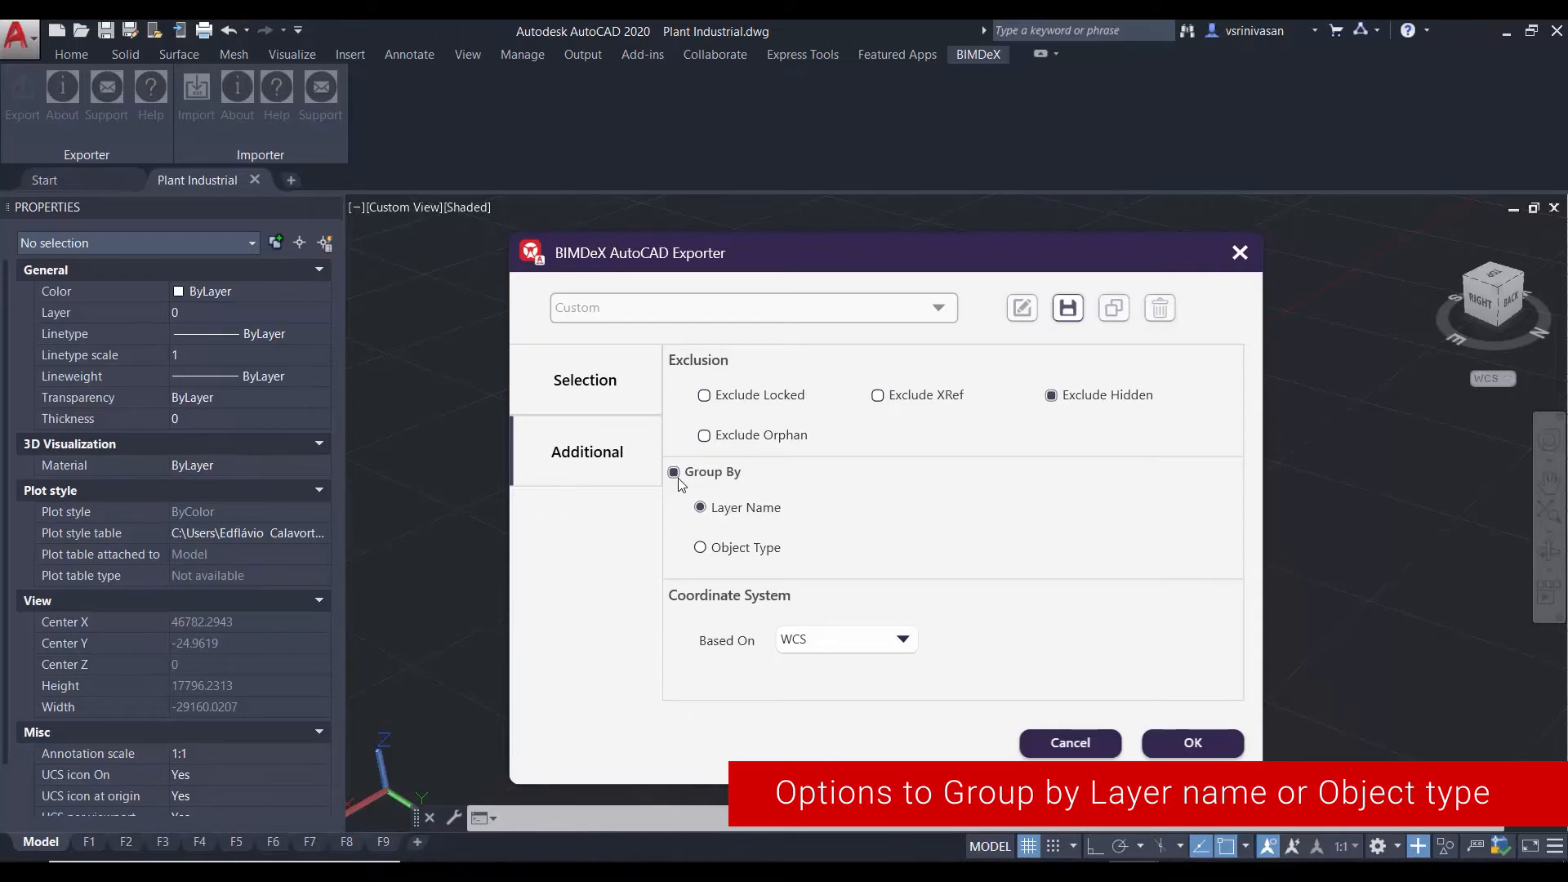
click(700, 549)
click(701, 508)
click(674, 472)
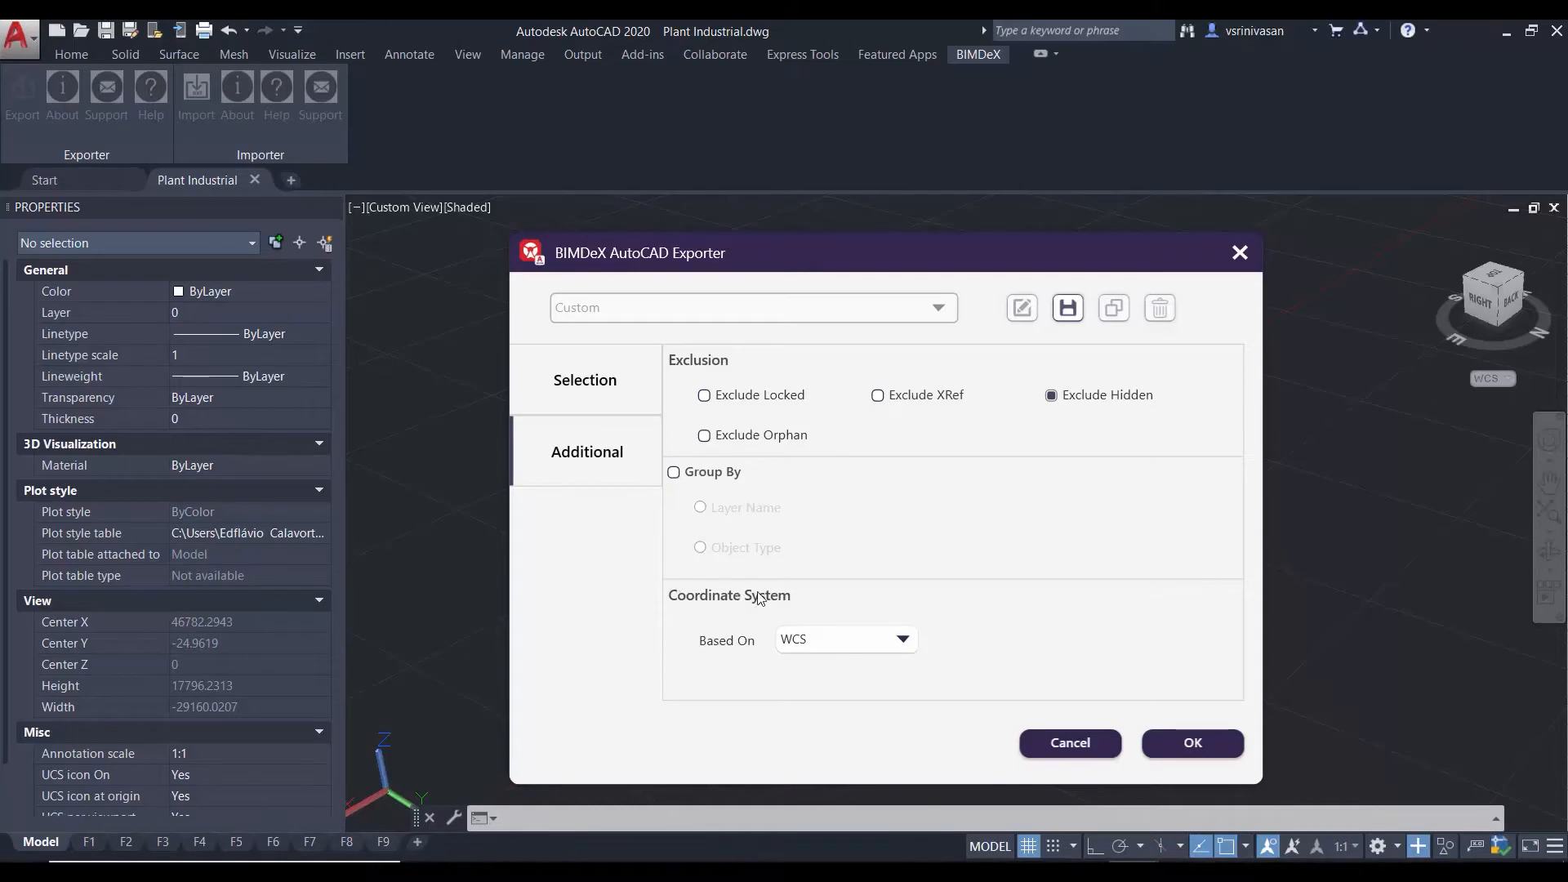
- Keep the coordinate system based on WCS and save the Custom export configuration
click(904, 643)
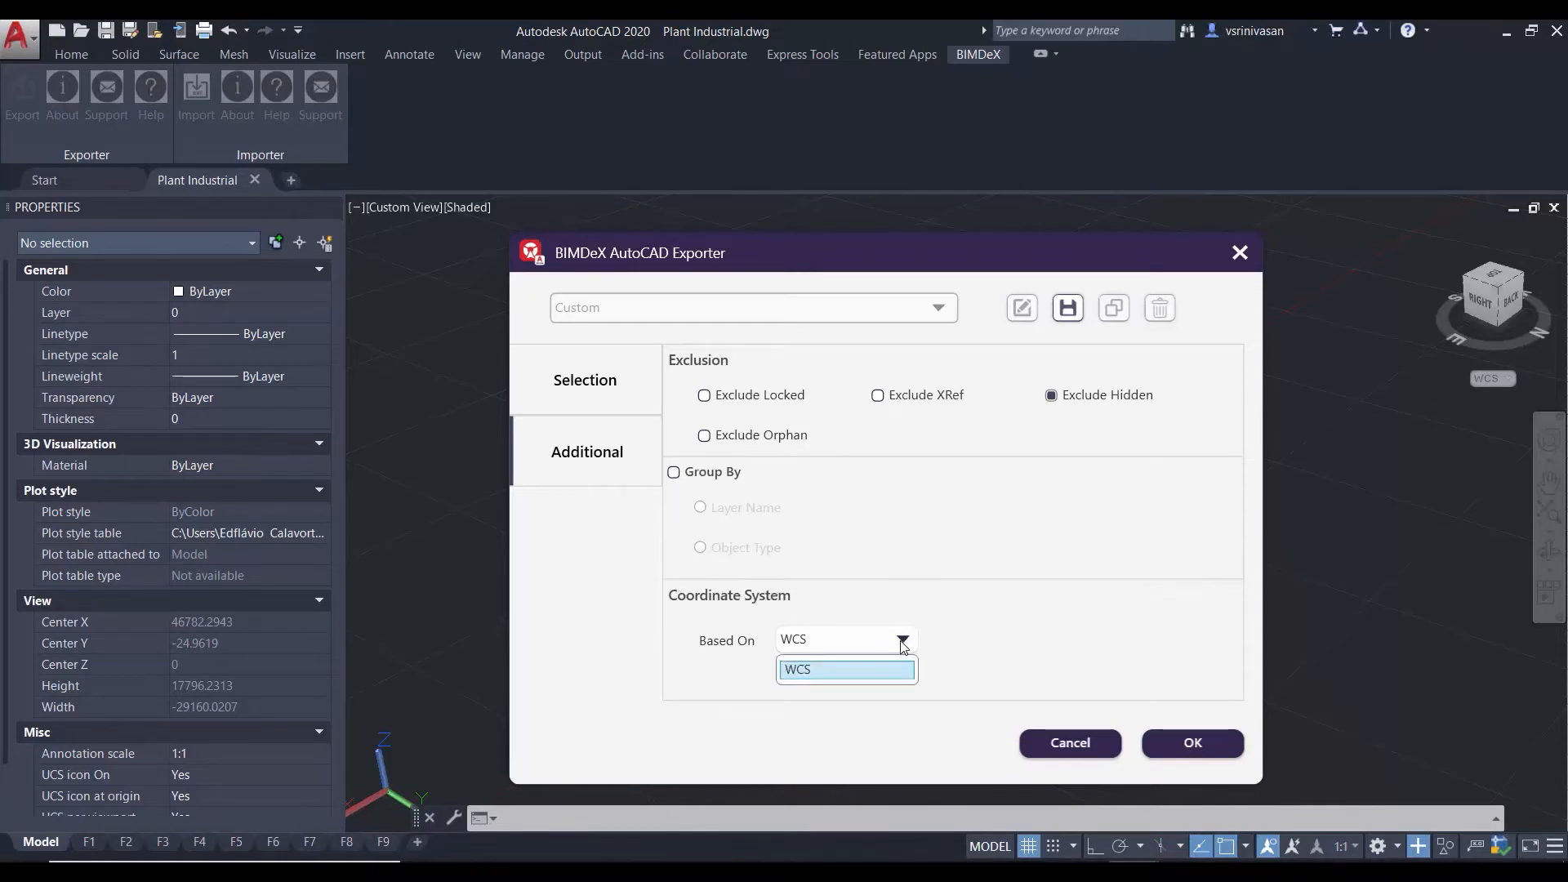
click(973, 664)
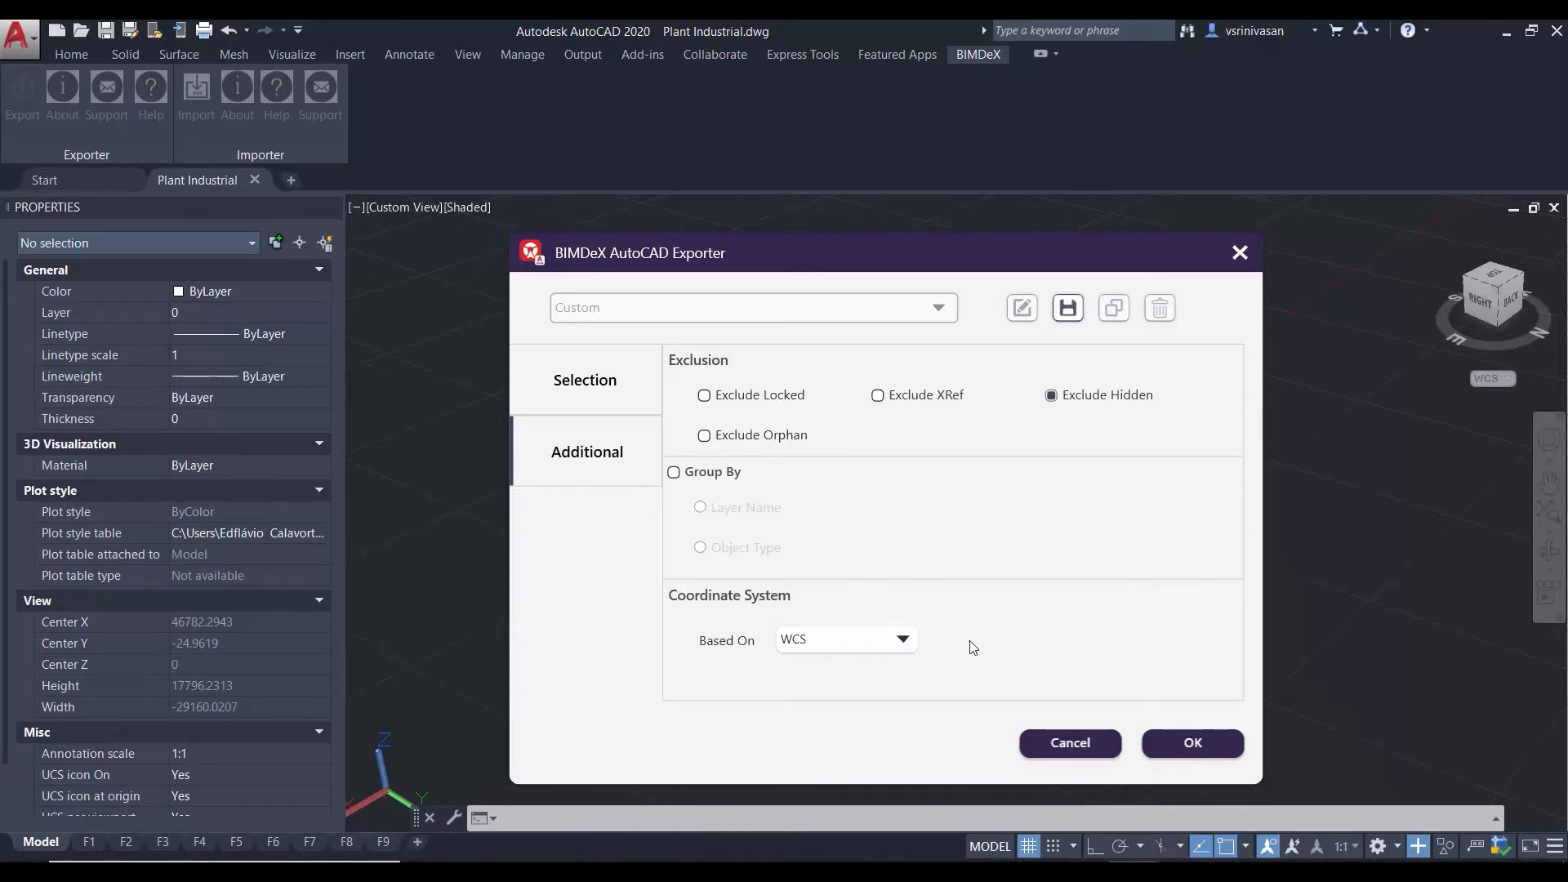
click(1070, 308)
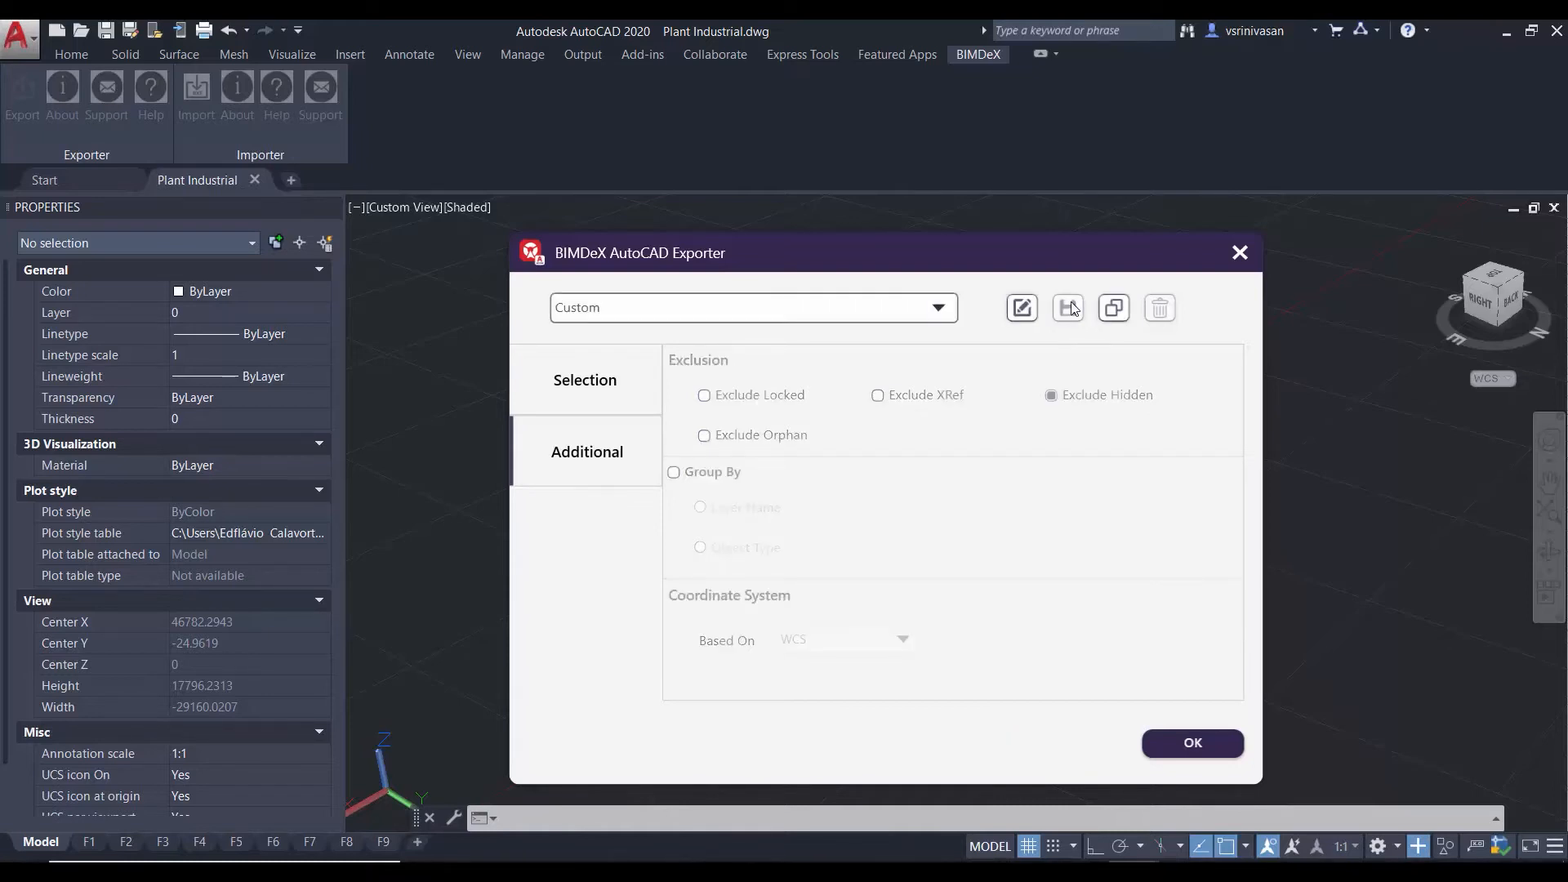
click(1188, 743)
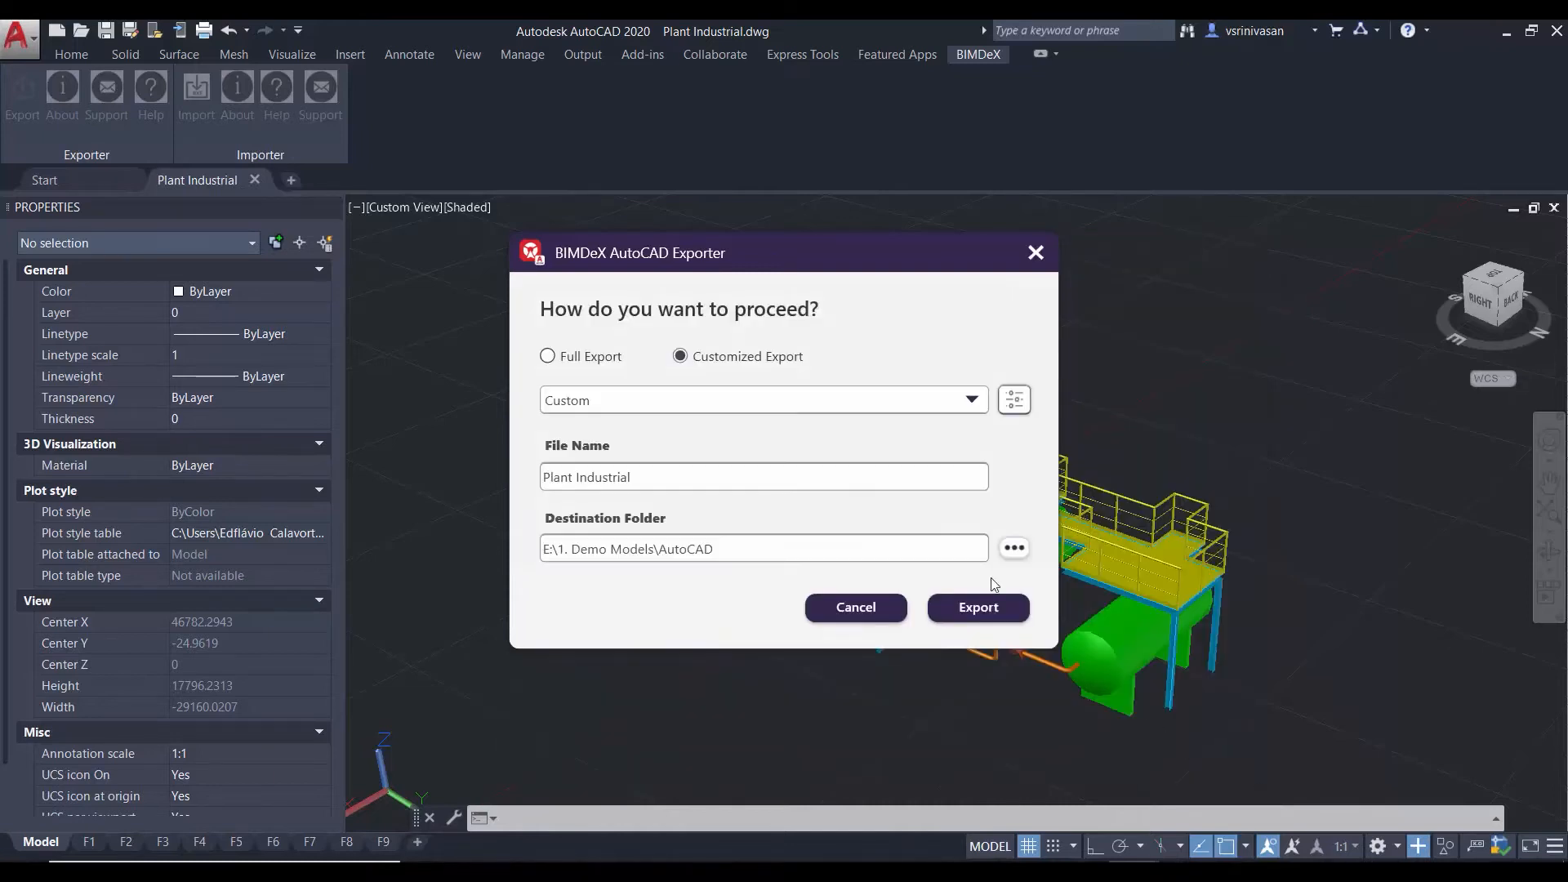
- Run a Full Export of Plant Industrial to the Demo folder on the Desktop
click(548, 358)
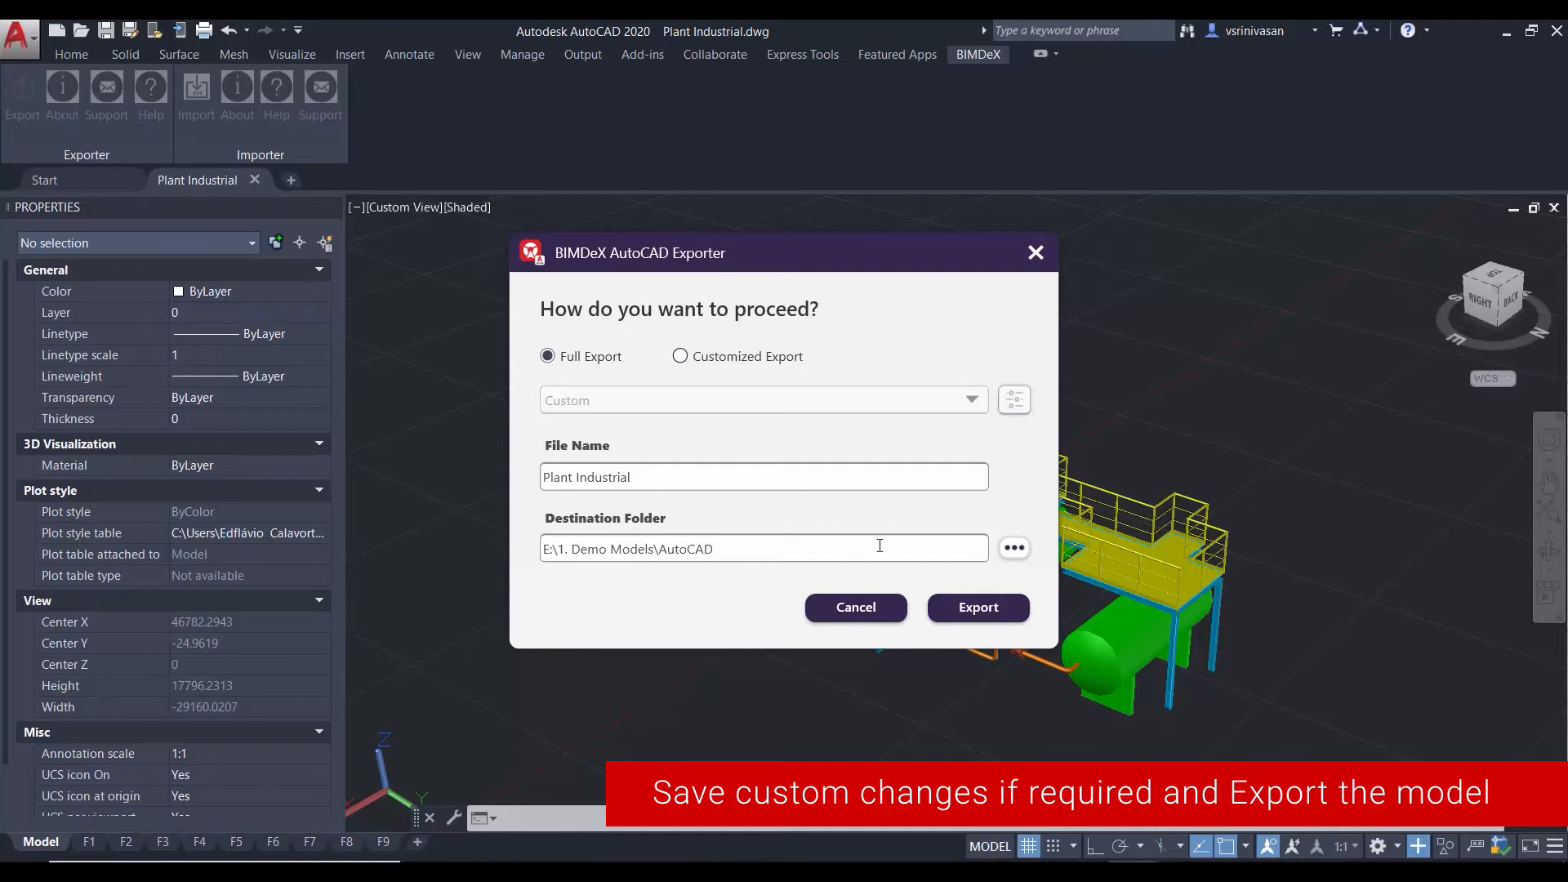
click(1014, 549)
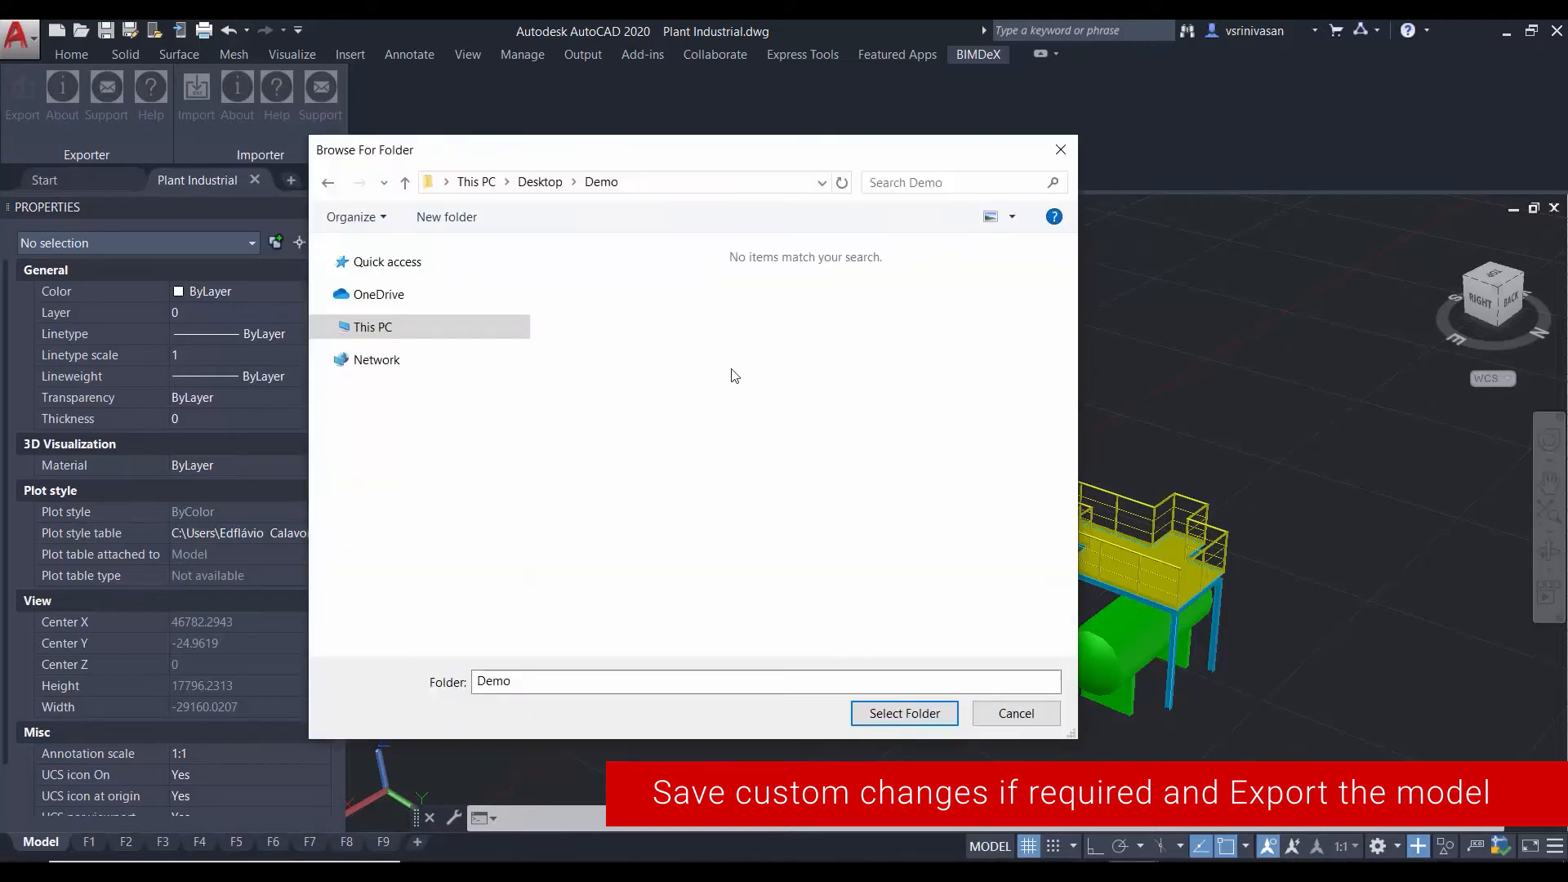
click(892, 717)
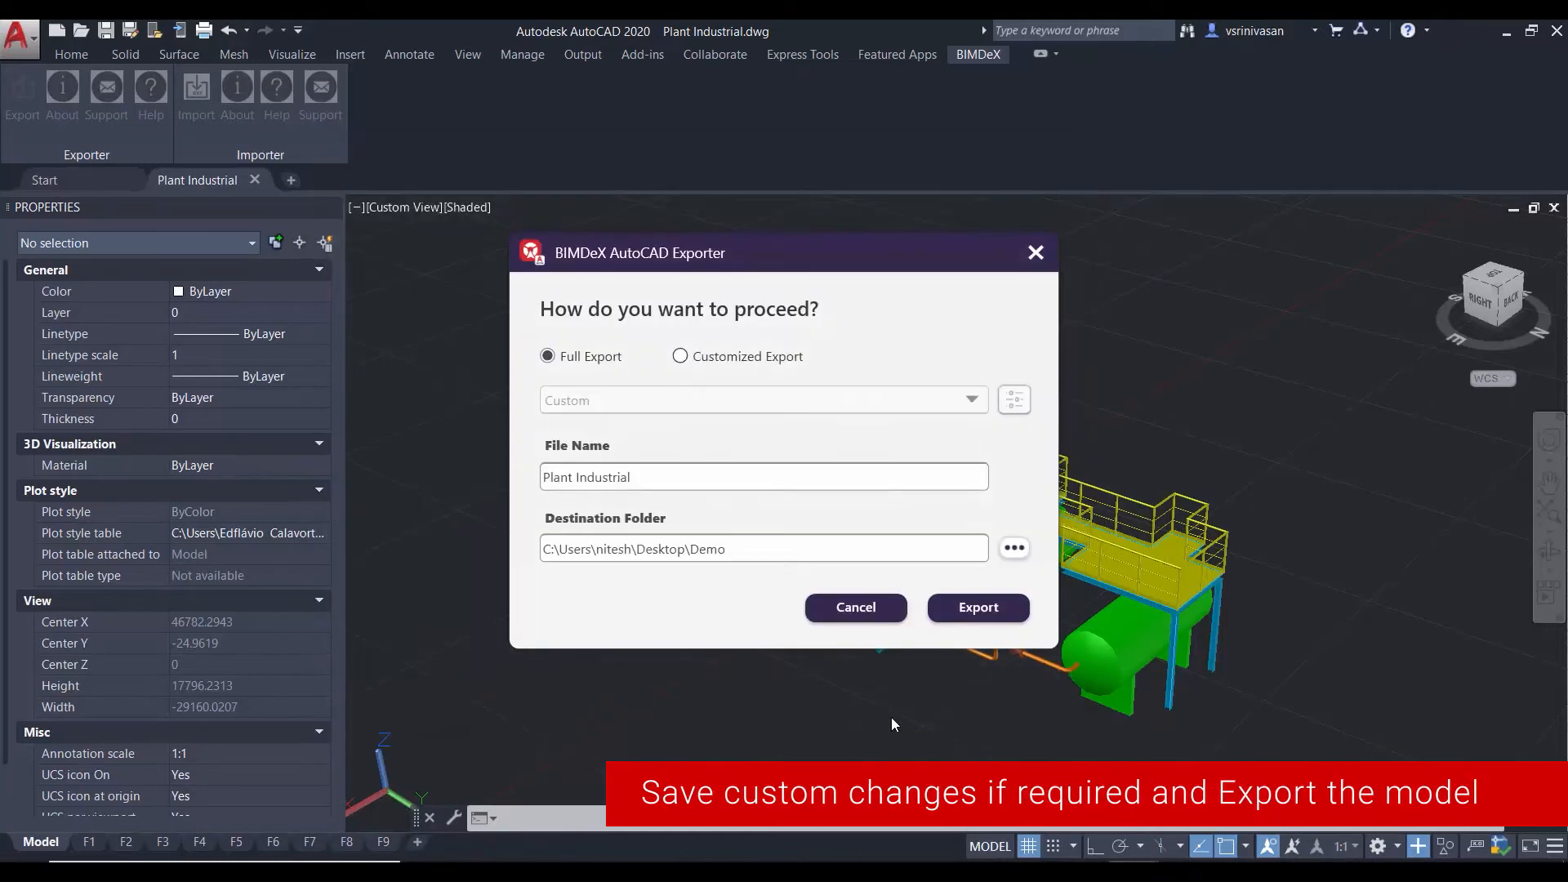
click(979, 609)
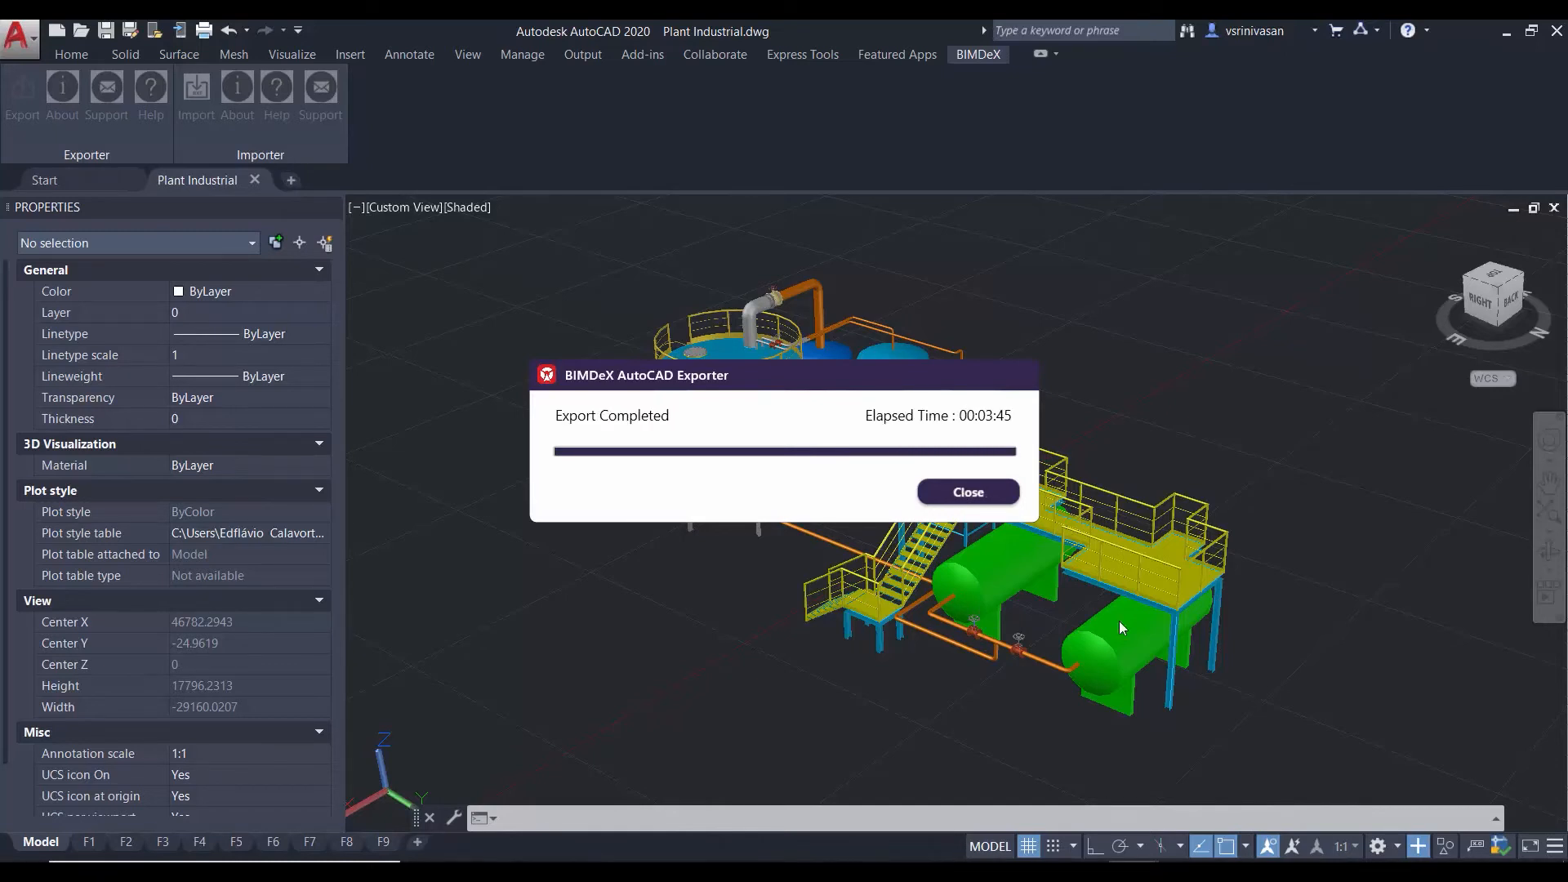
click(953, 491)
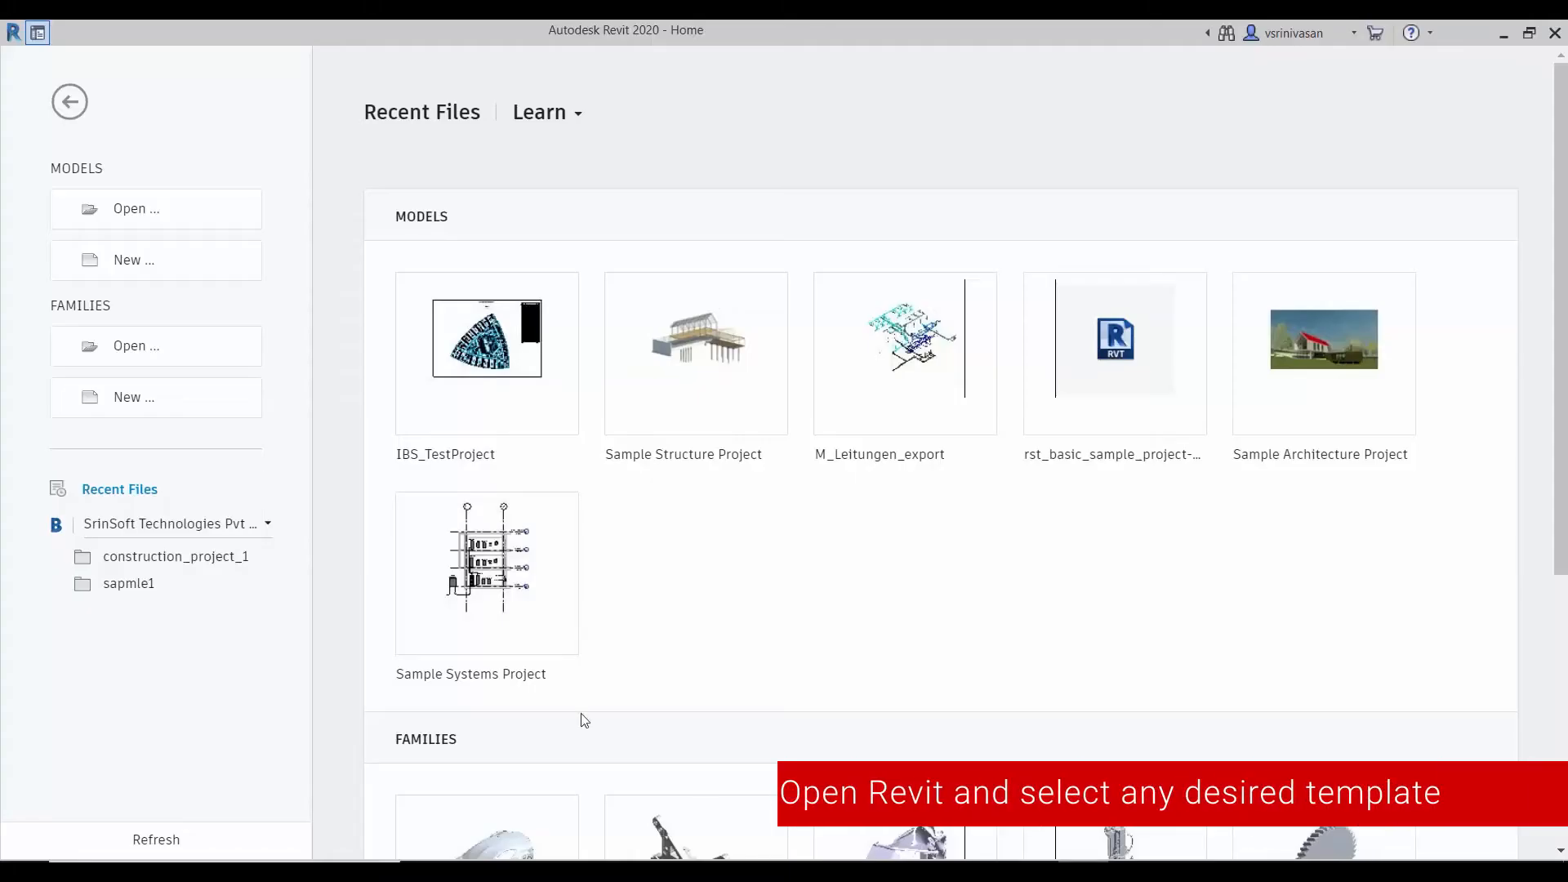
- In Revit, create a new project from the Construction Template and start the BIMDeX import
click(135, 259)
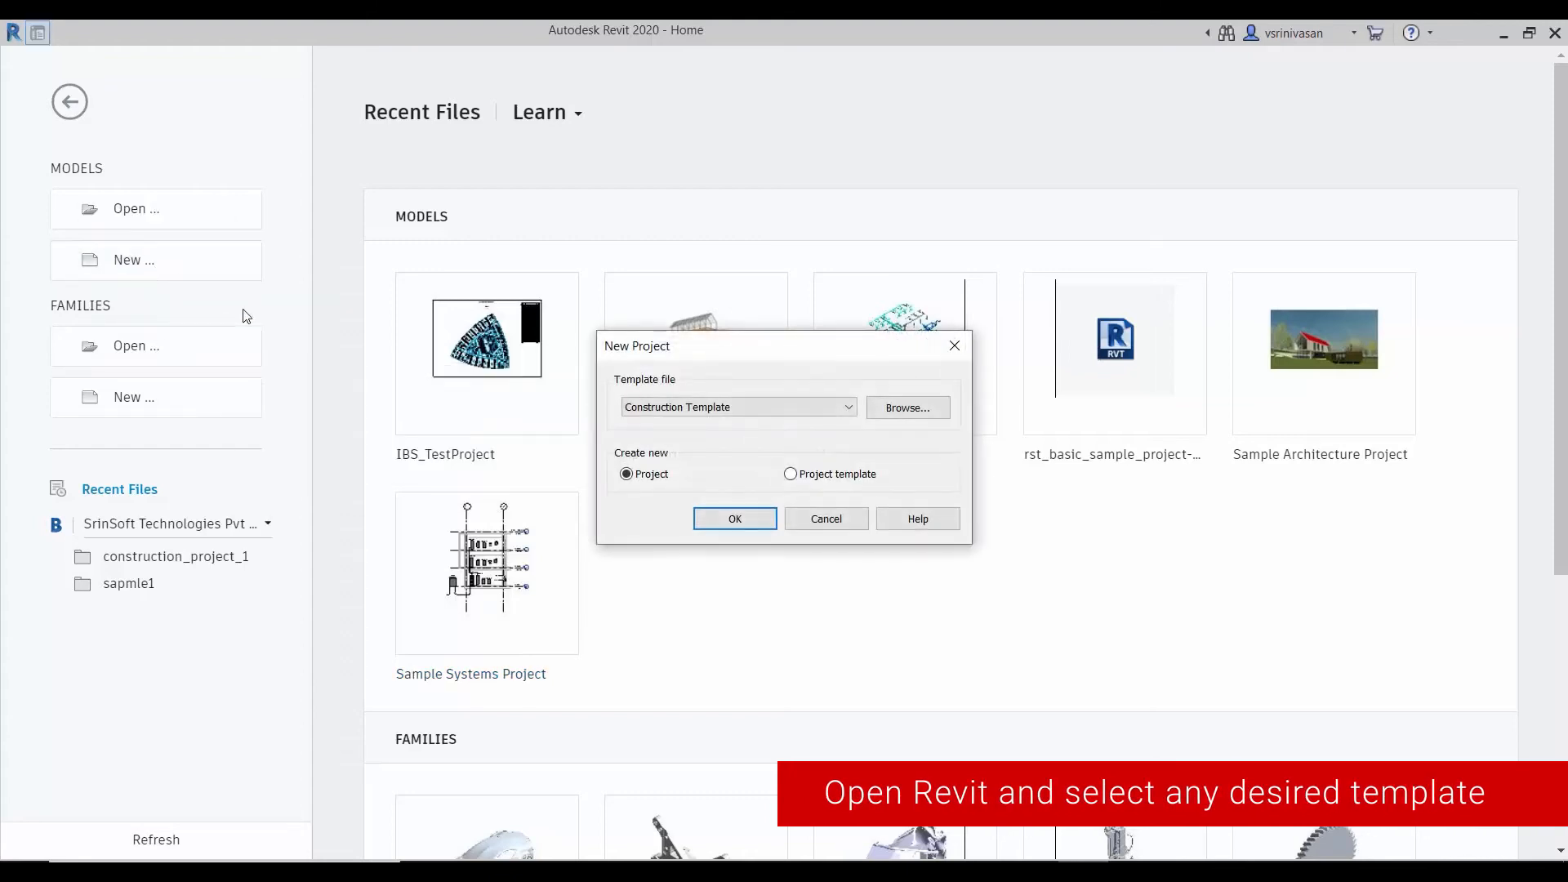
click(704, 521)
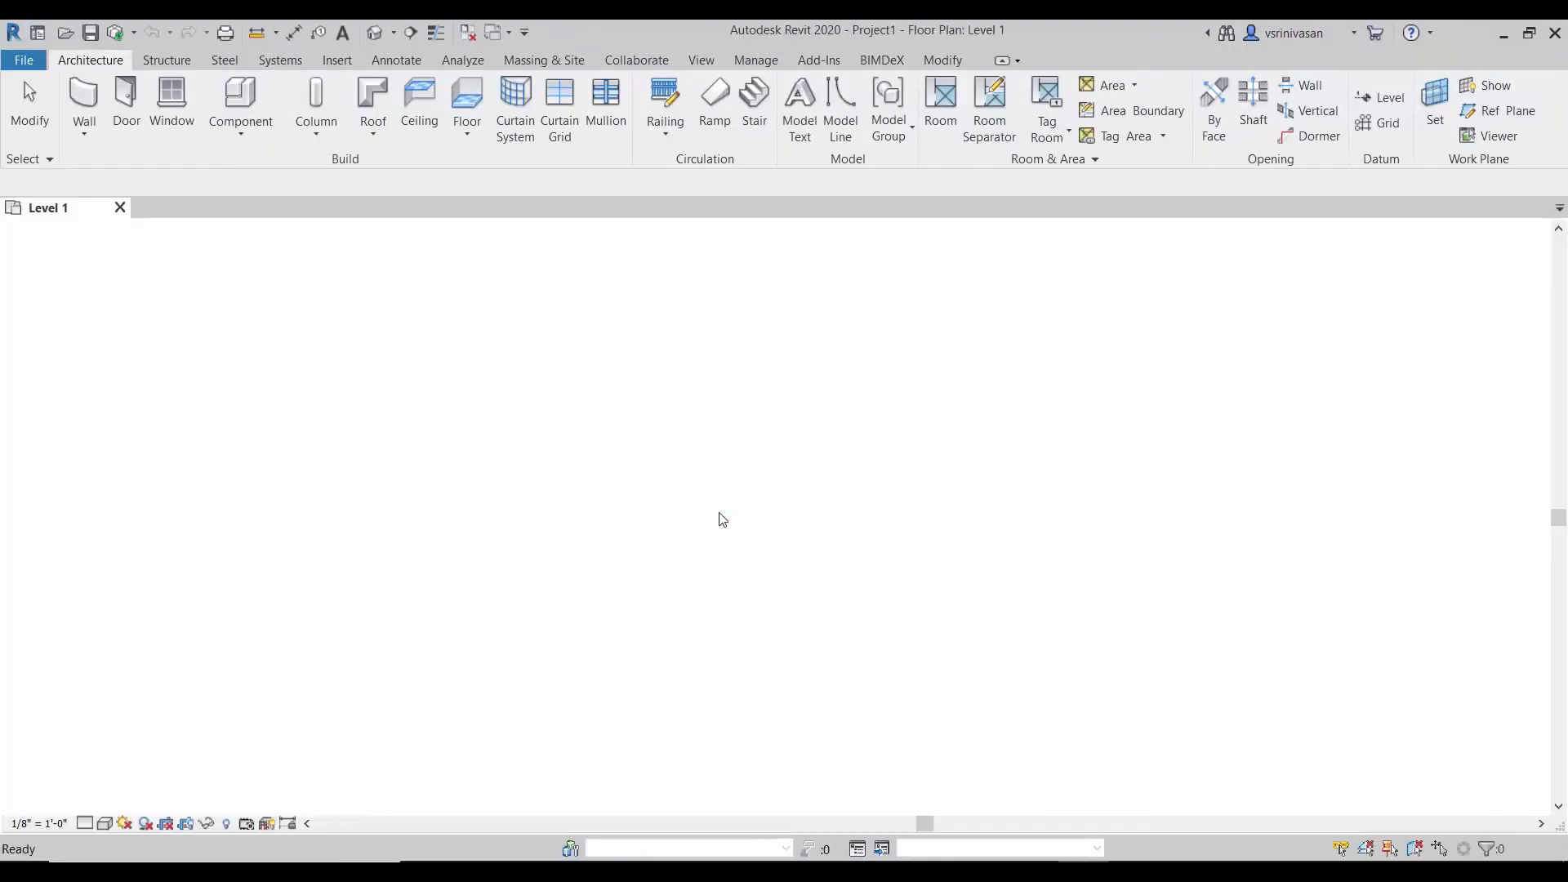
click(888, 64)
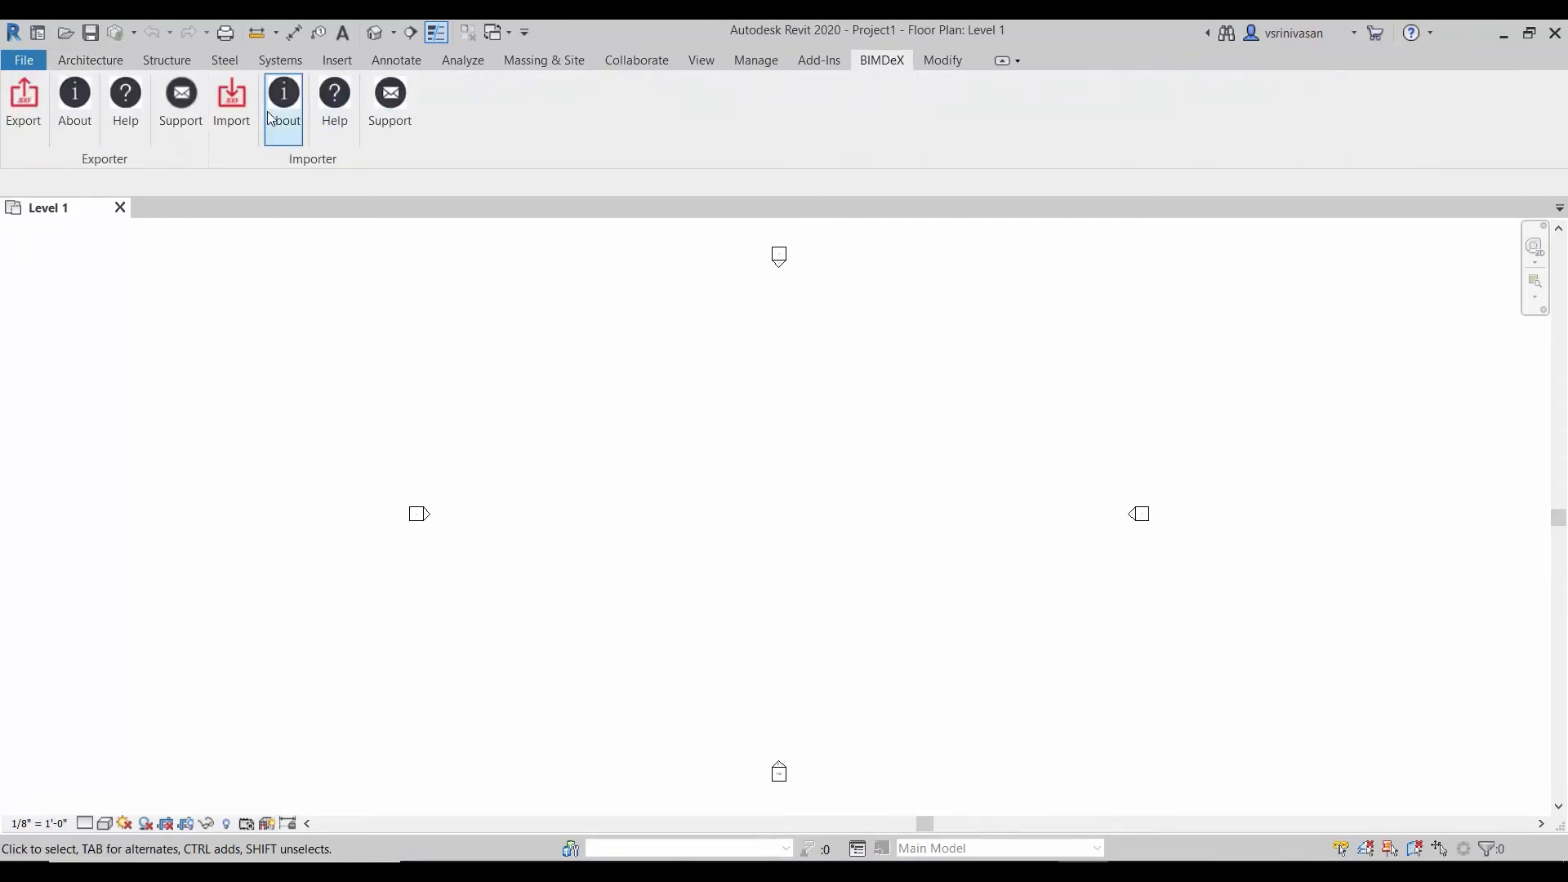
click(232, 106)
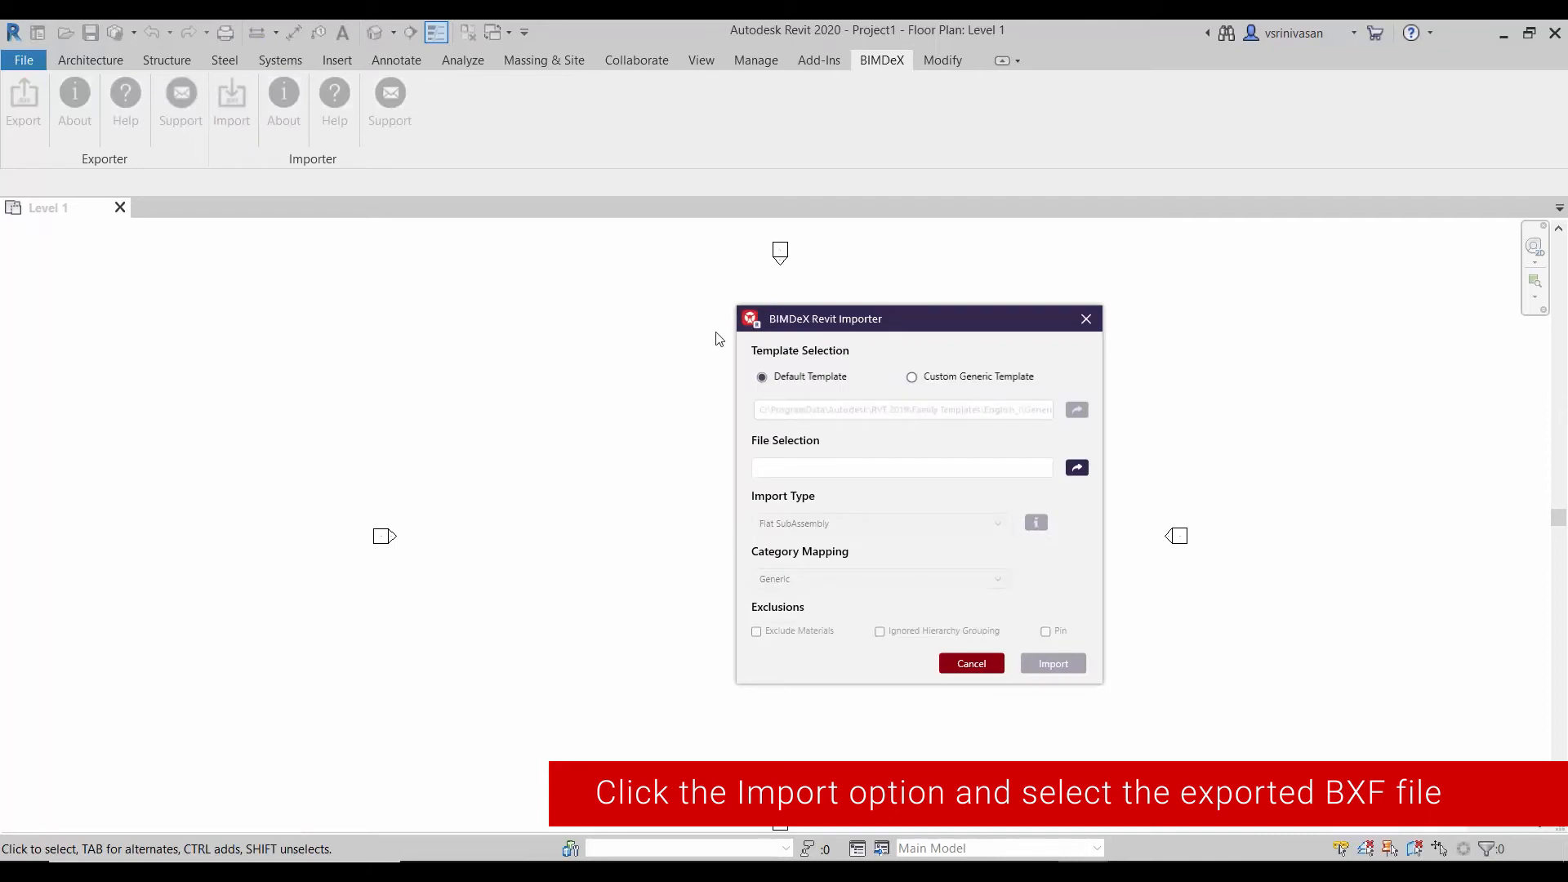
- Keep the Default Template and choose Plant Industrial.bxf from the Desktop Demo folder as the import file
click(912, 378)
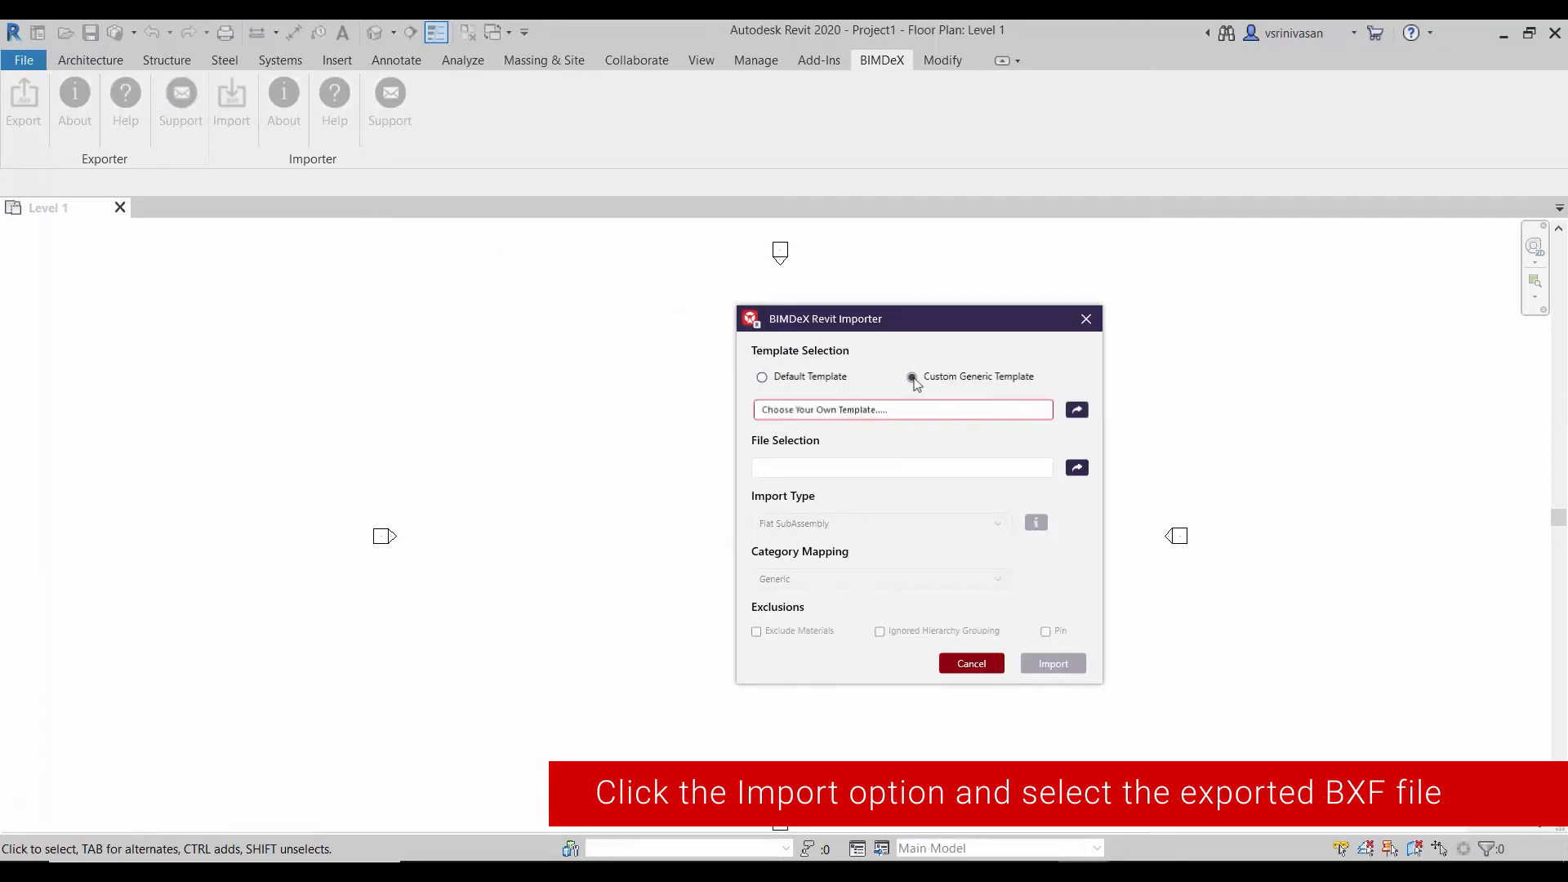
click(762, 377)
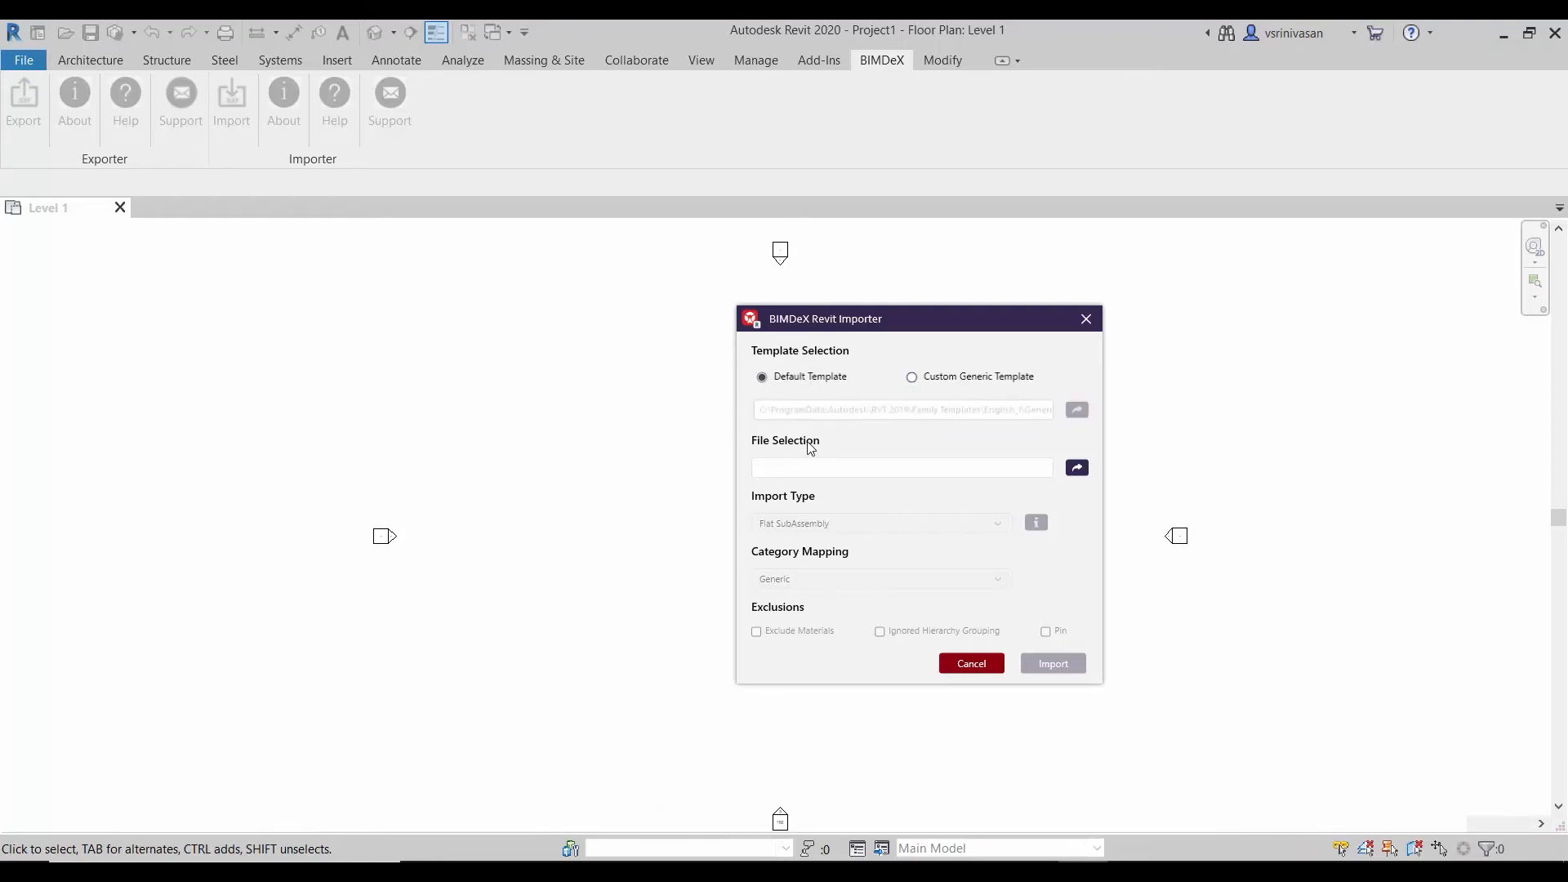
click(1078, 469)
click(874, 442)
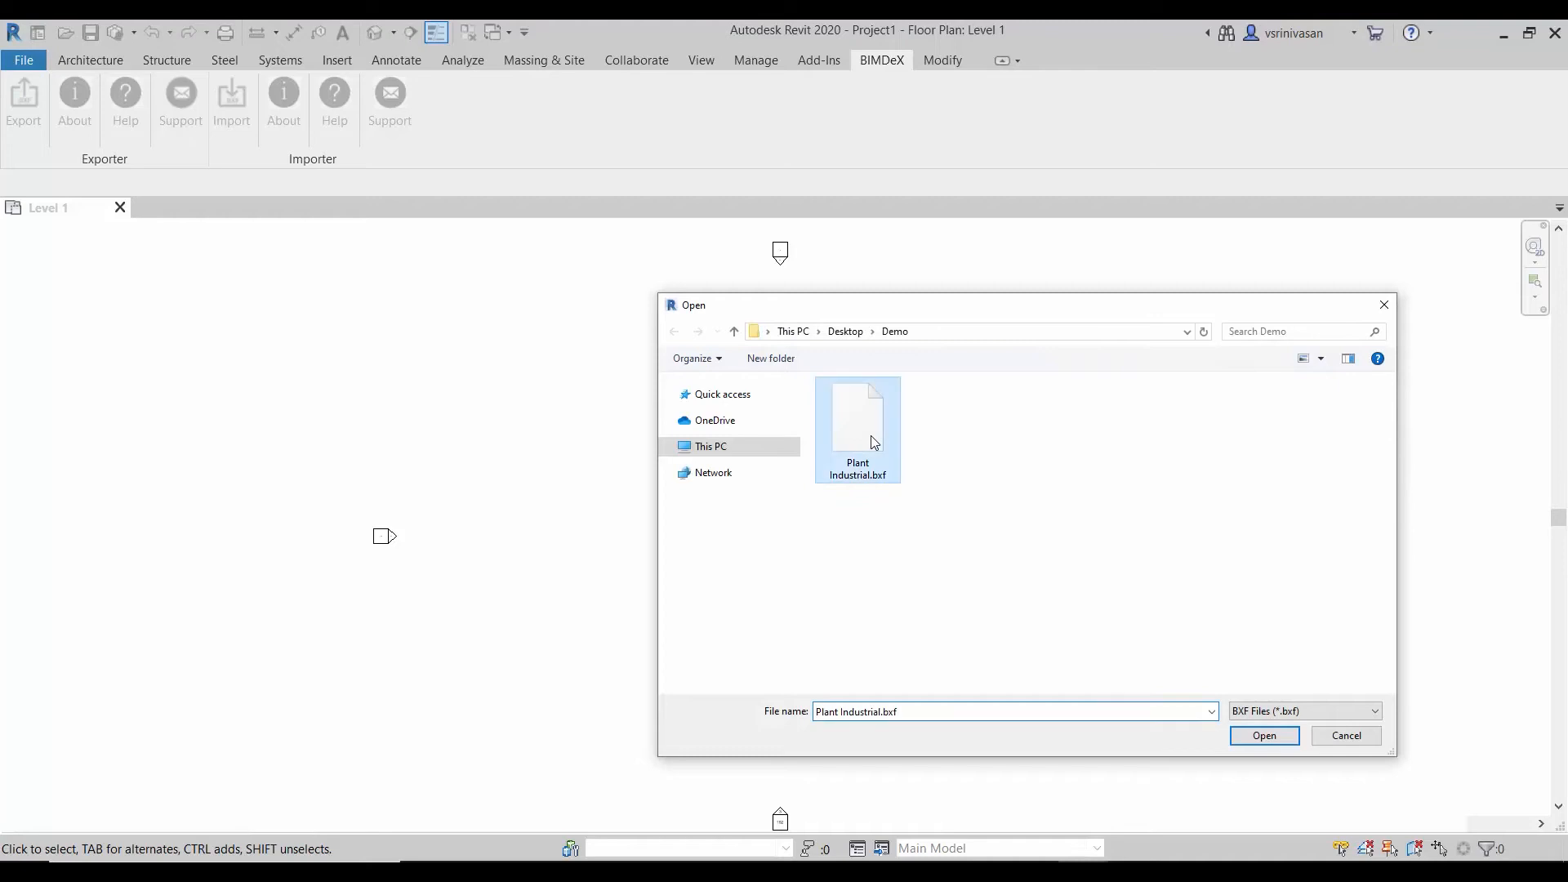
click(1264, 737)
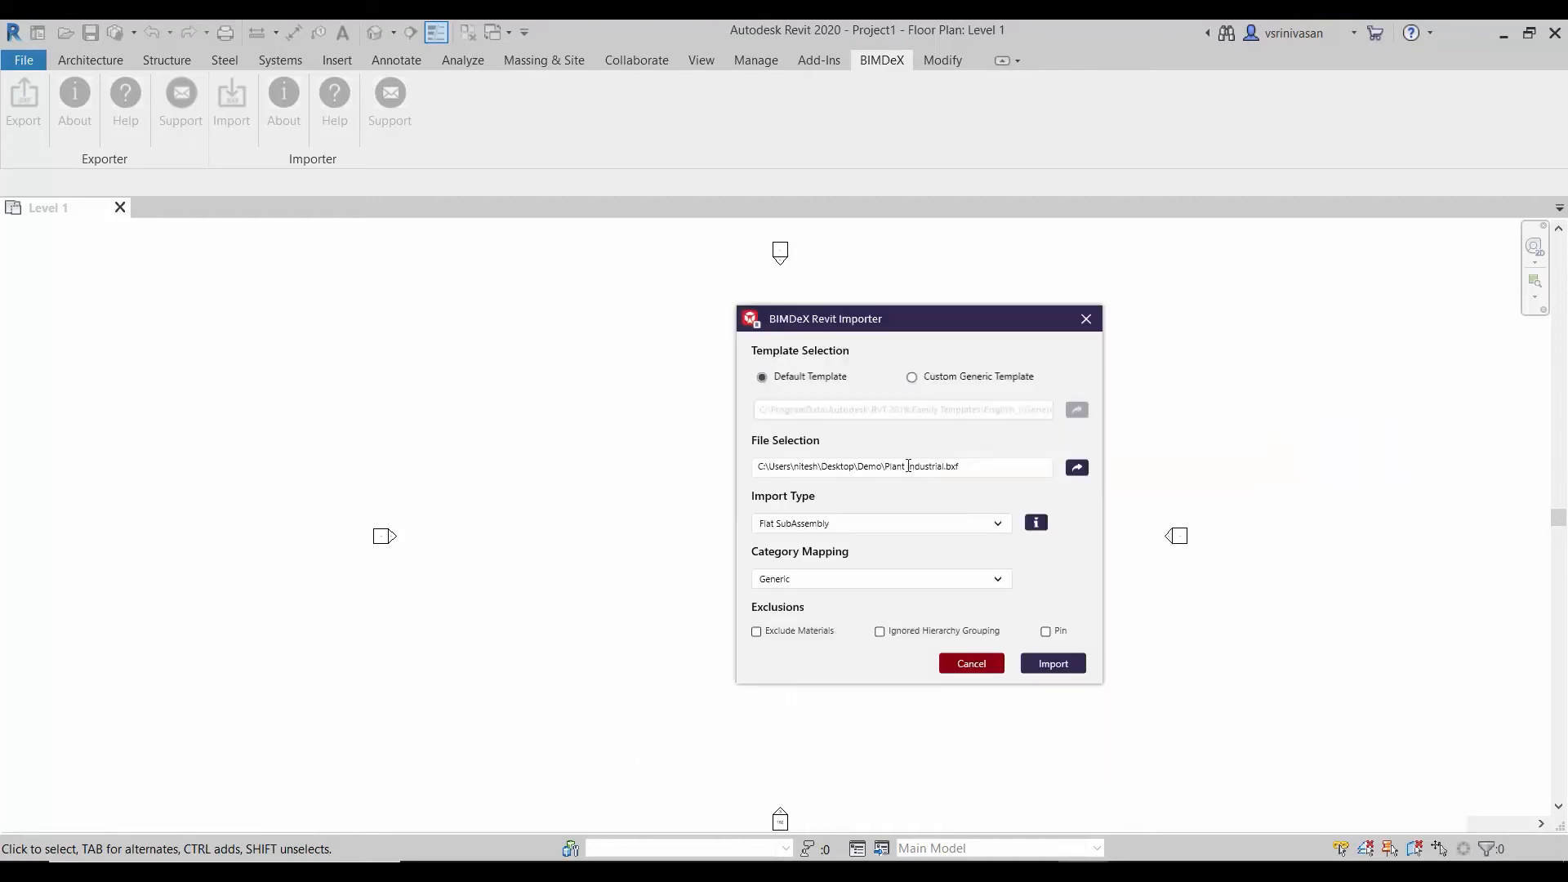
- Set the import type to Complete Assembly and review its hierarchy preview
click(993, 526)
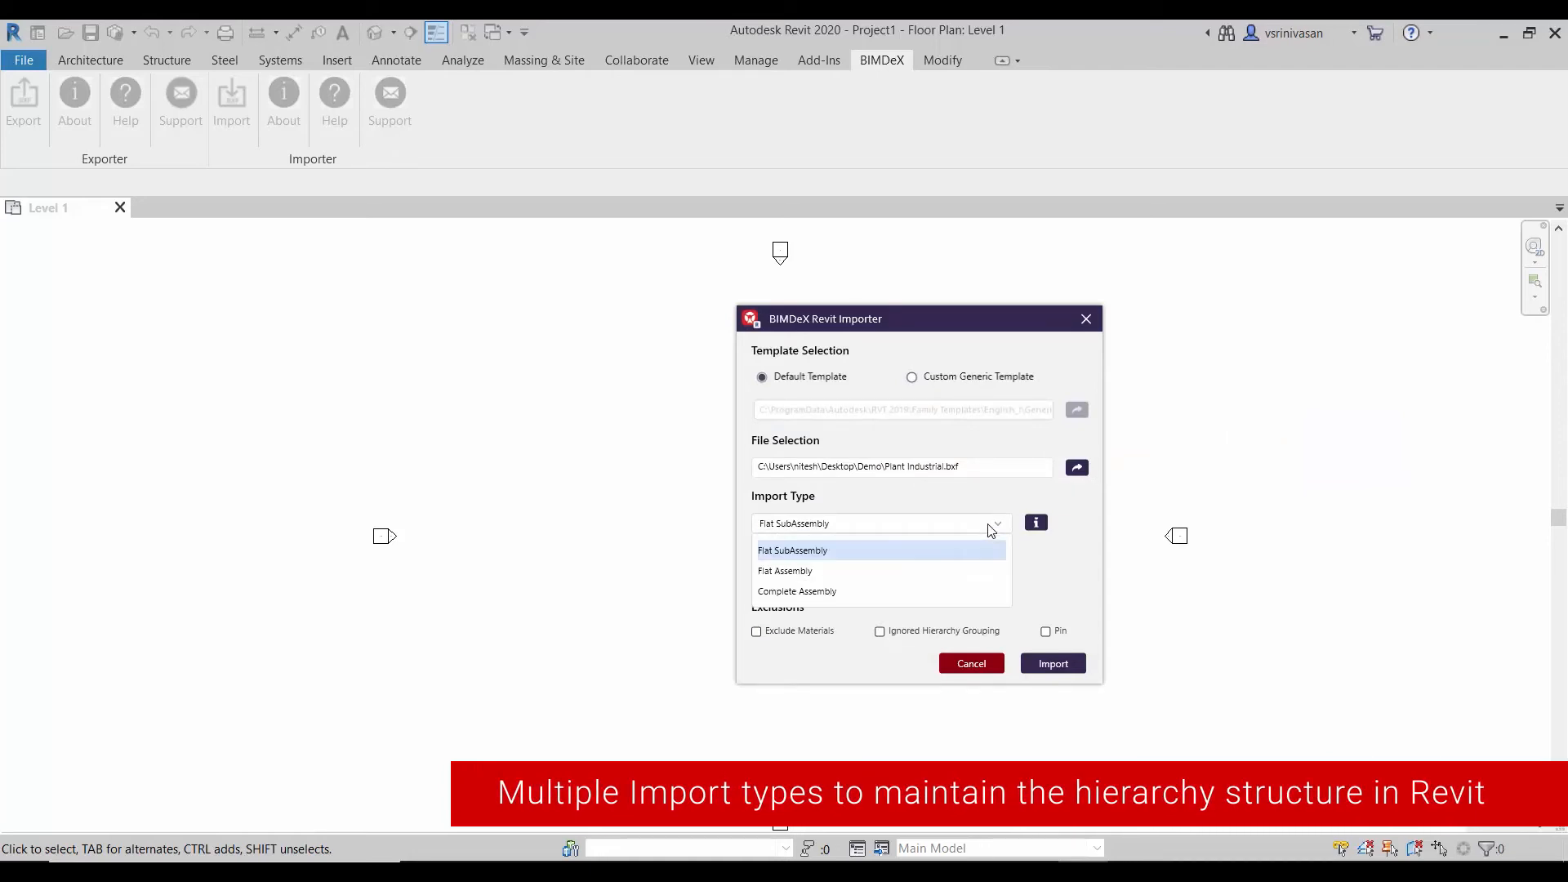
click(971, 594)
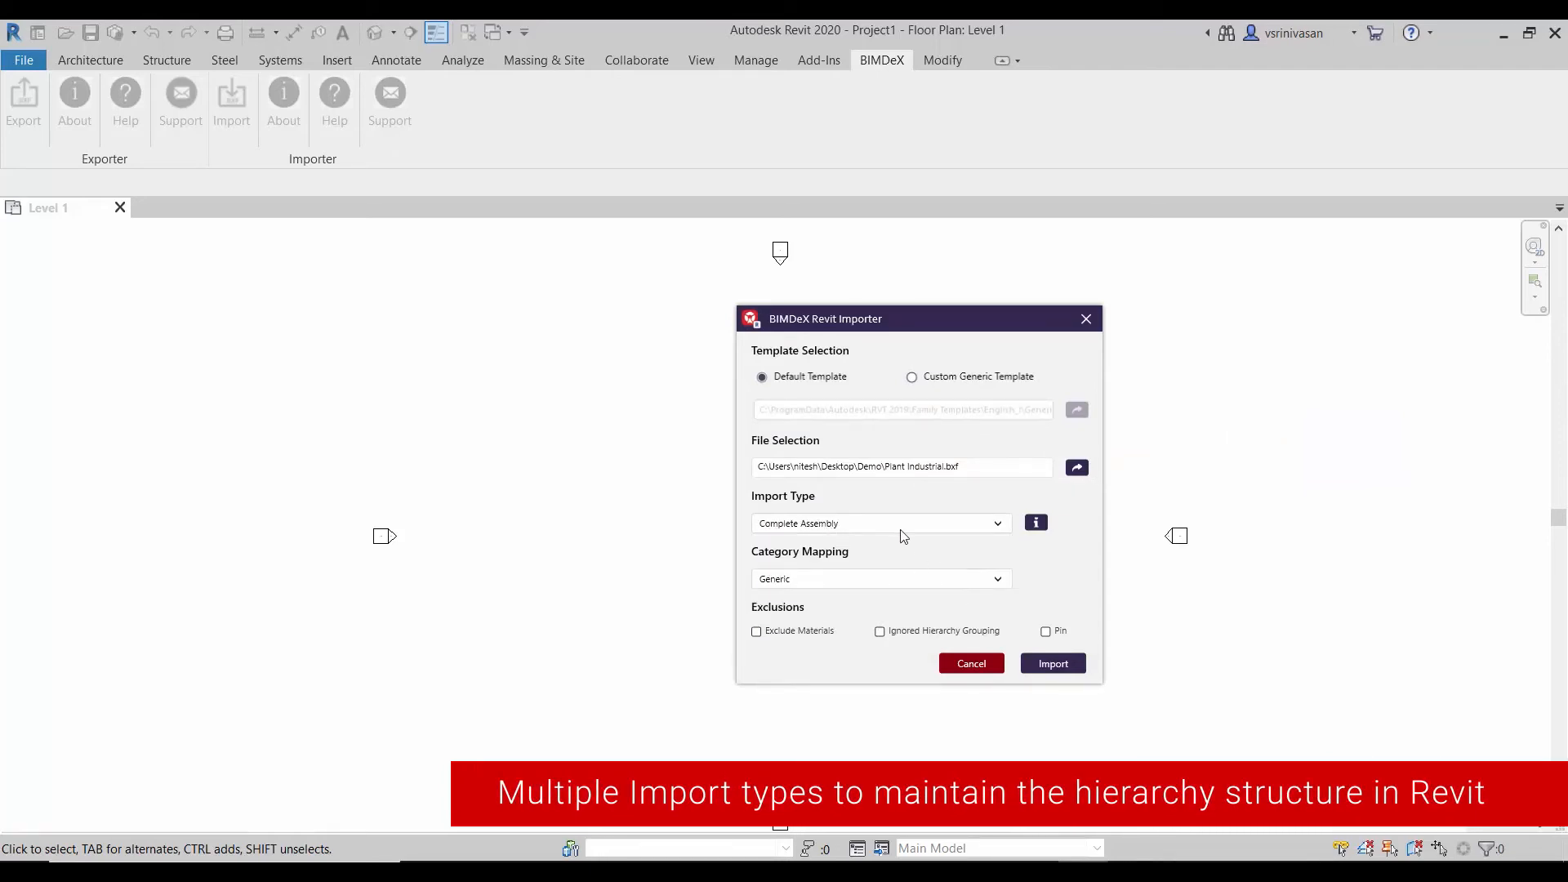
click(1035, 523)
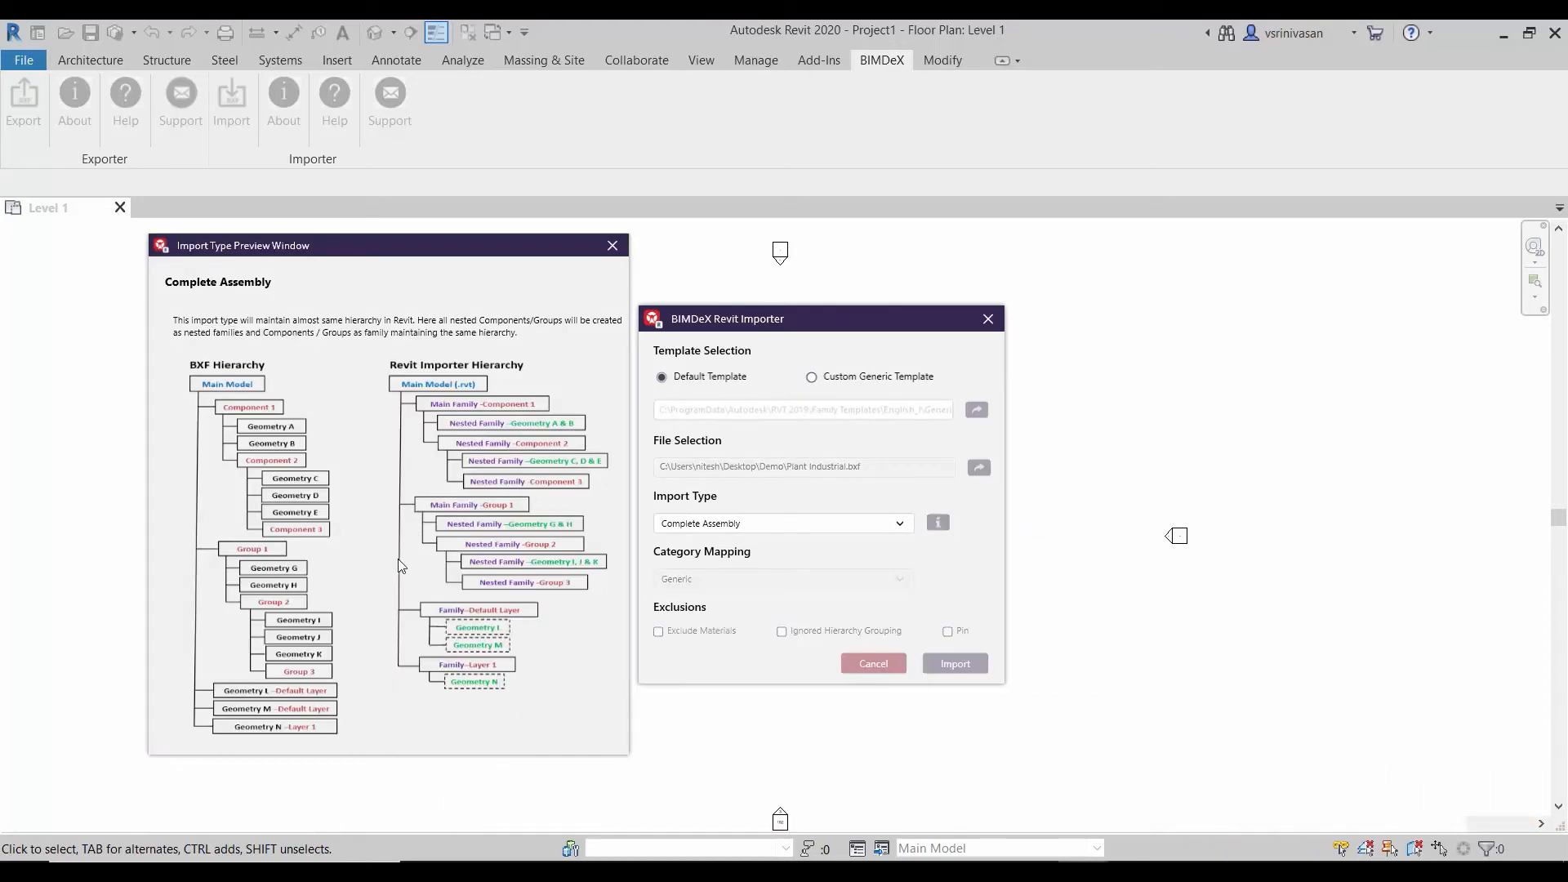
click(613, 245)
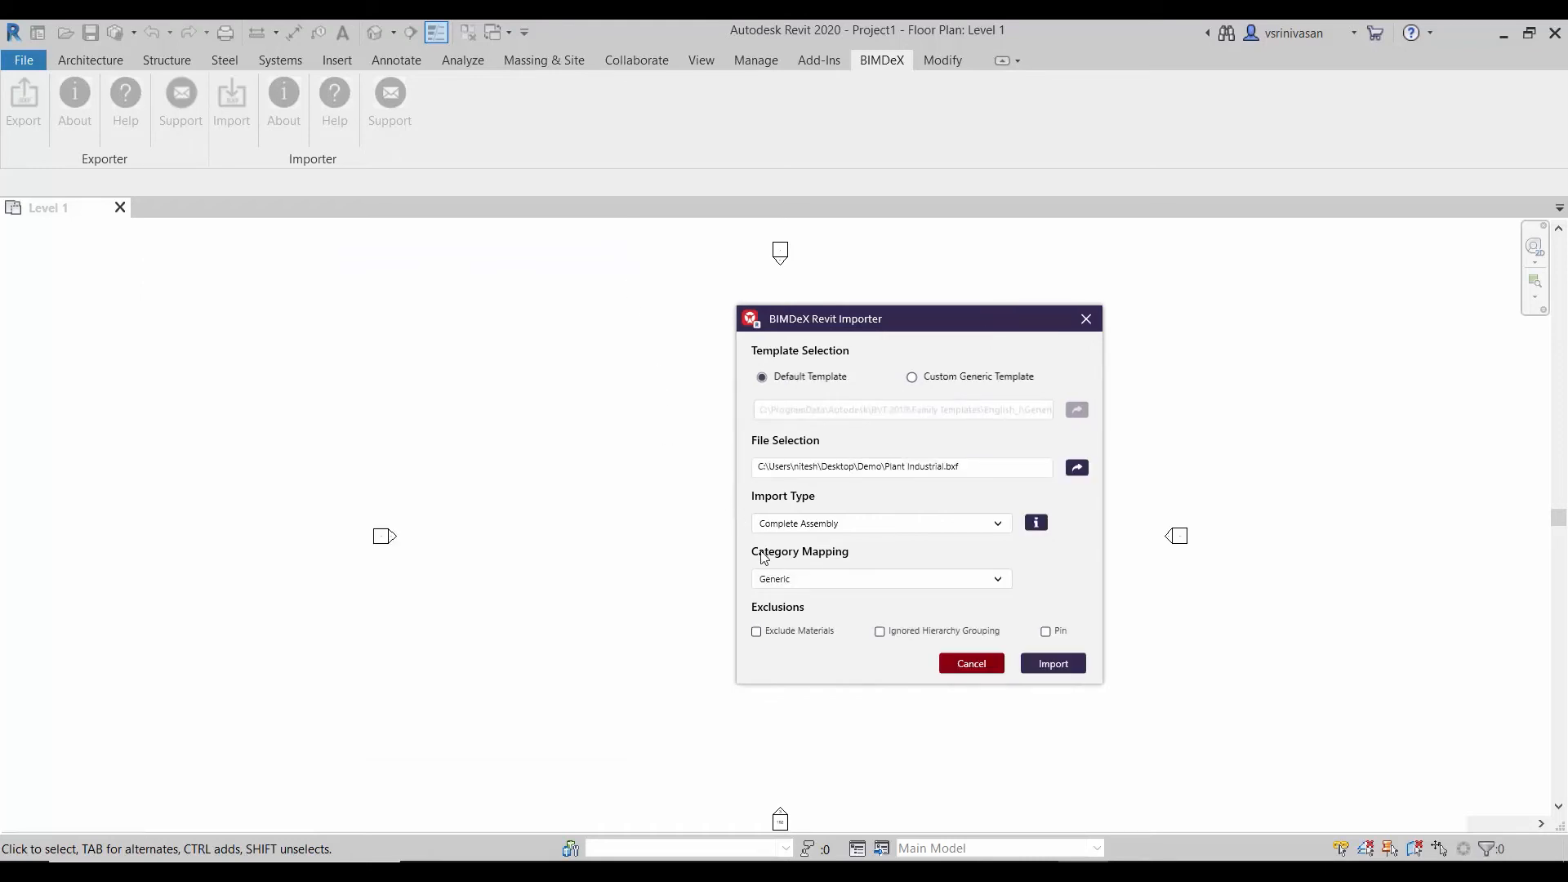
- Set the category mapping to Custom and open the component mapping list
click(980, 579)
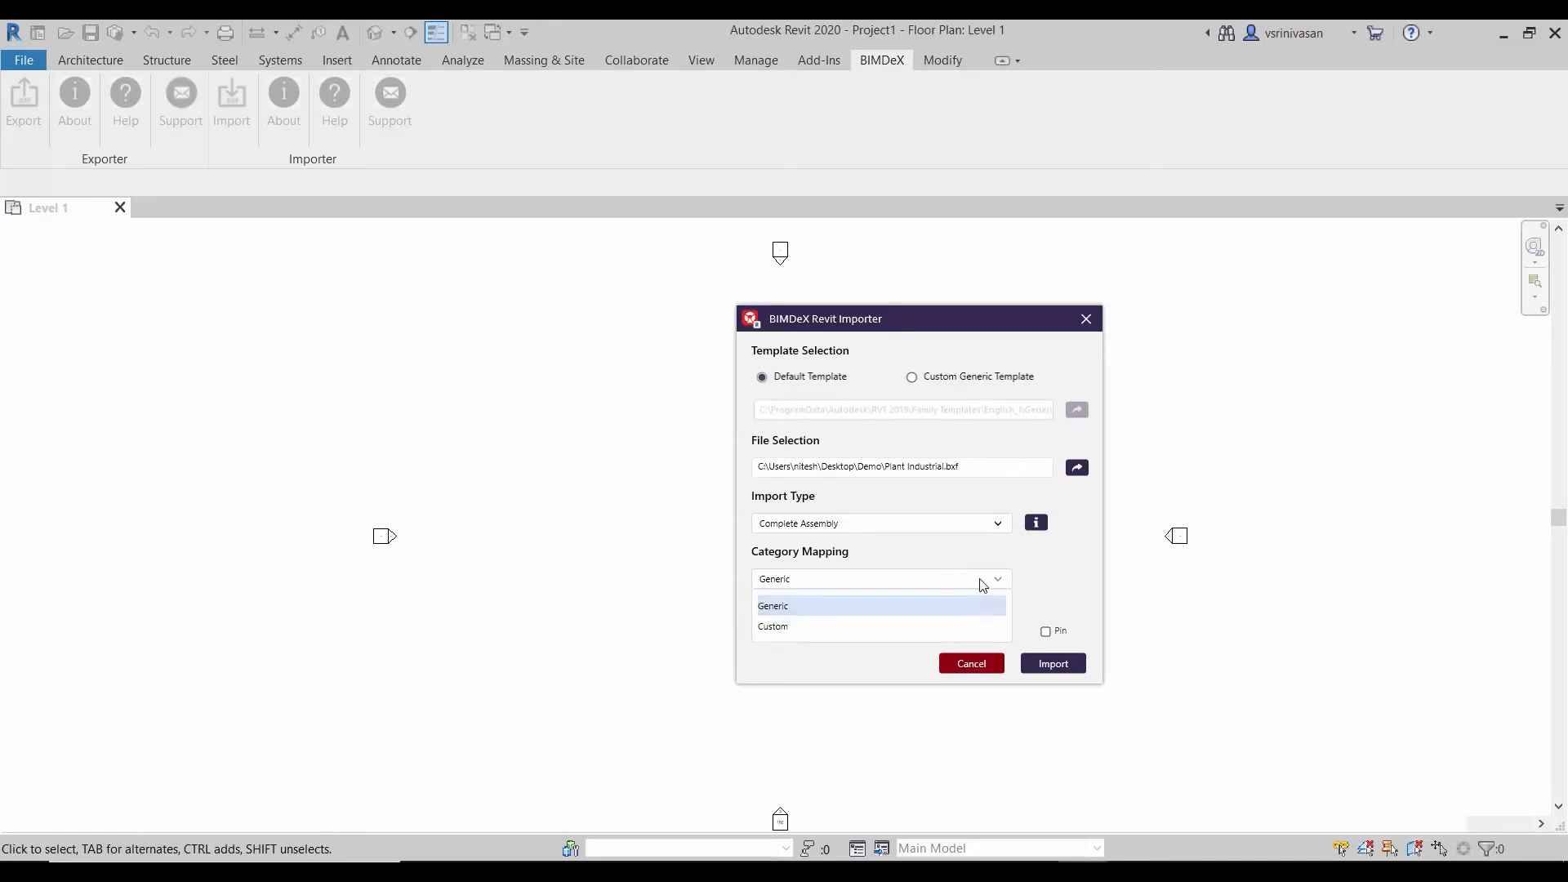
click(960, 627)
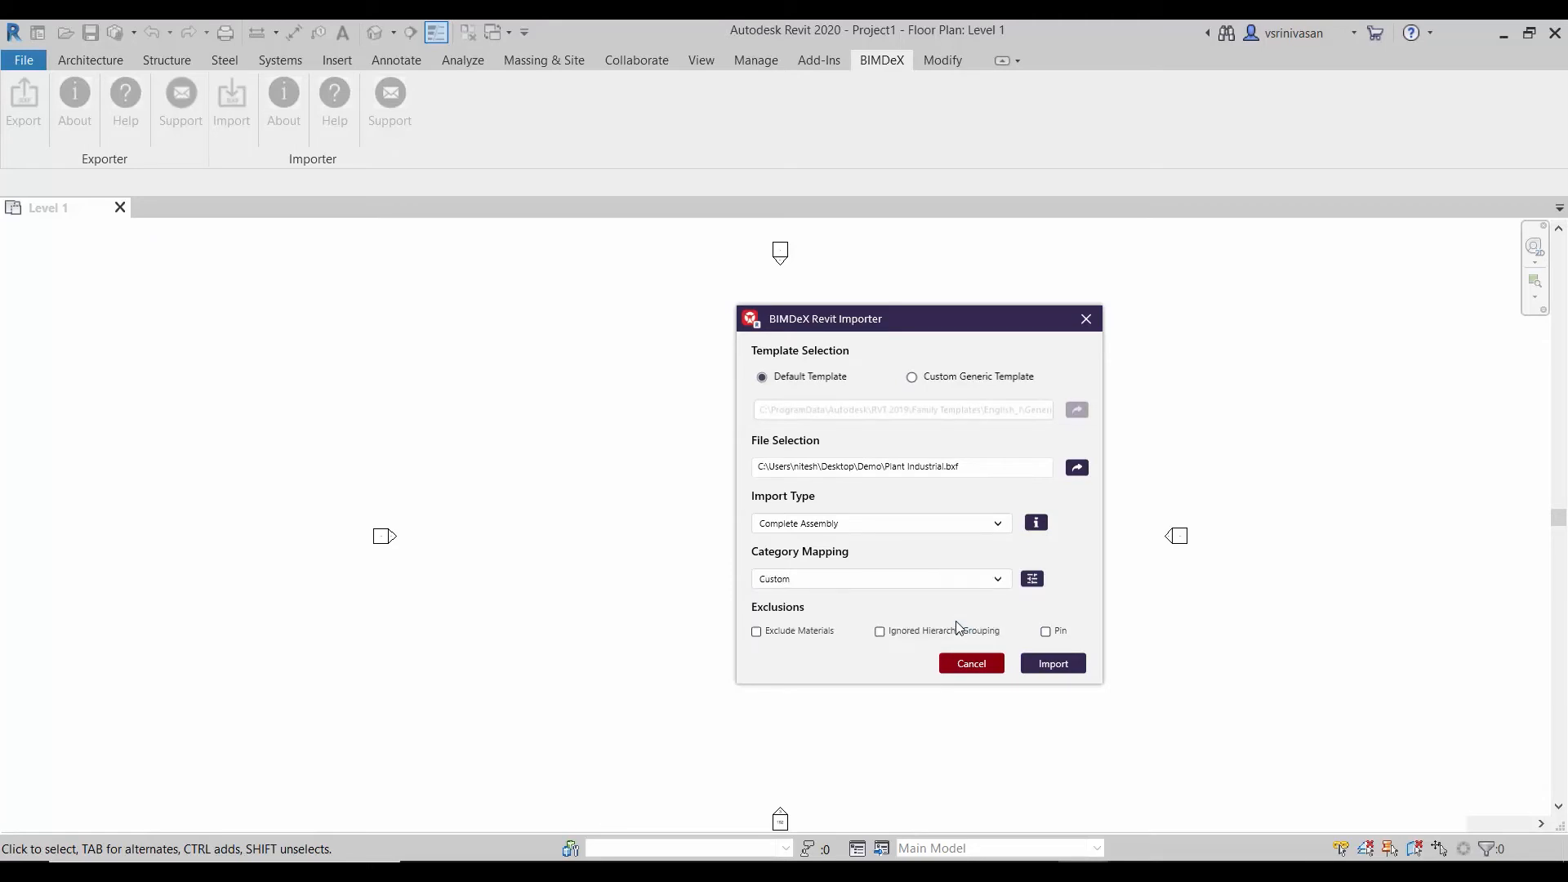
click(1032, 579)
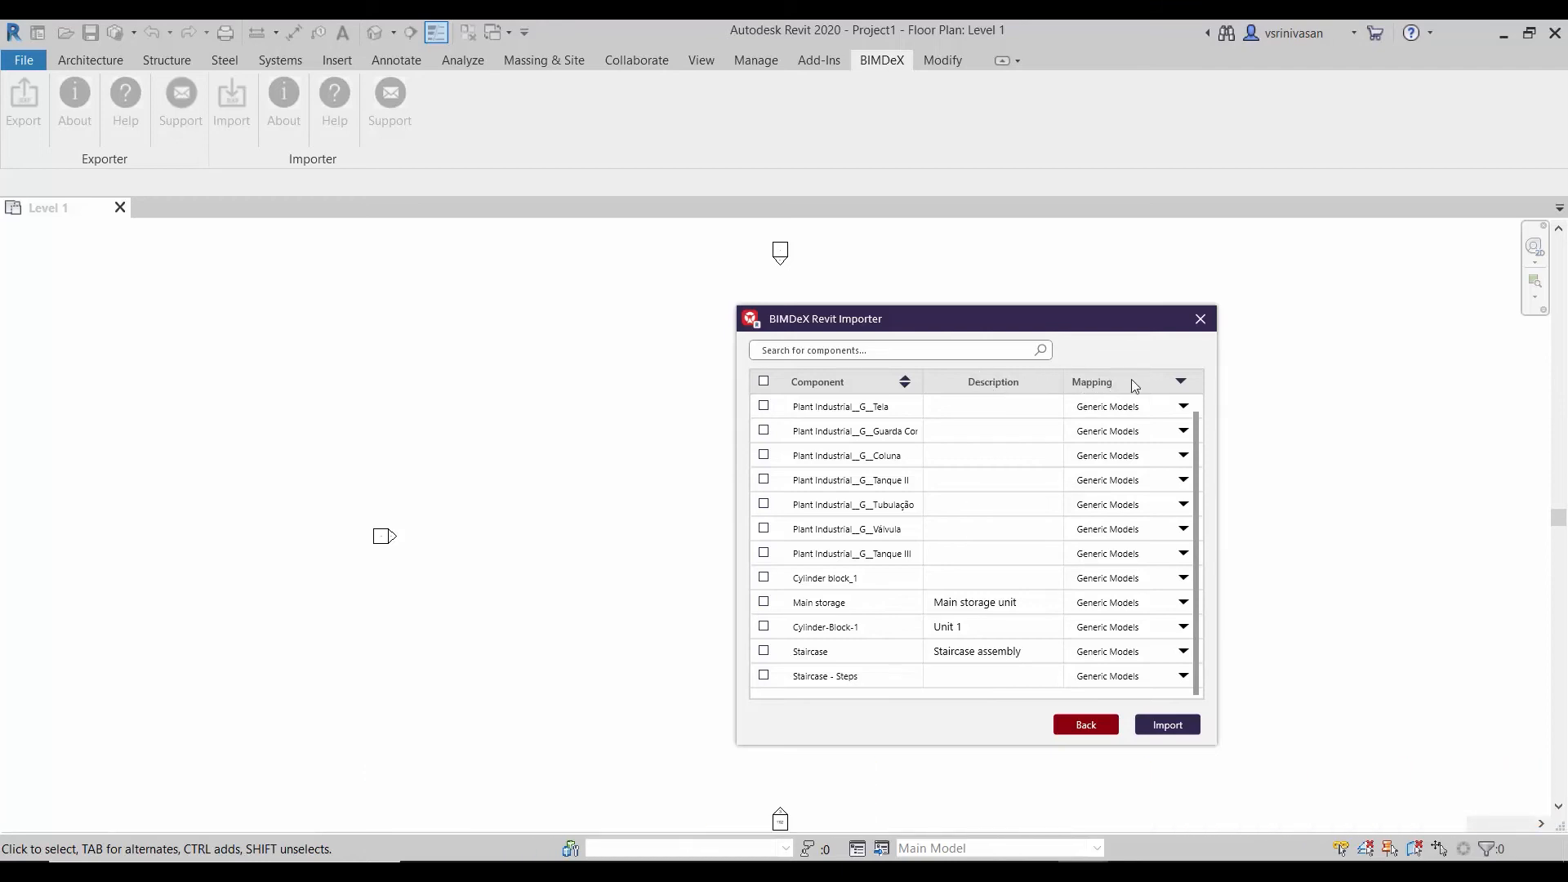
- Map the component Plant Industrial__G__Tela to the Mechanical Equipment category
click(1189, 411)
scroll(1136, 507, up, 3)
scroll(1125, 595, down, 1)
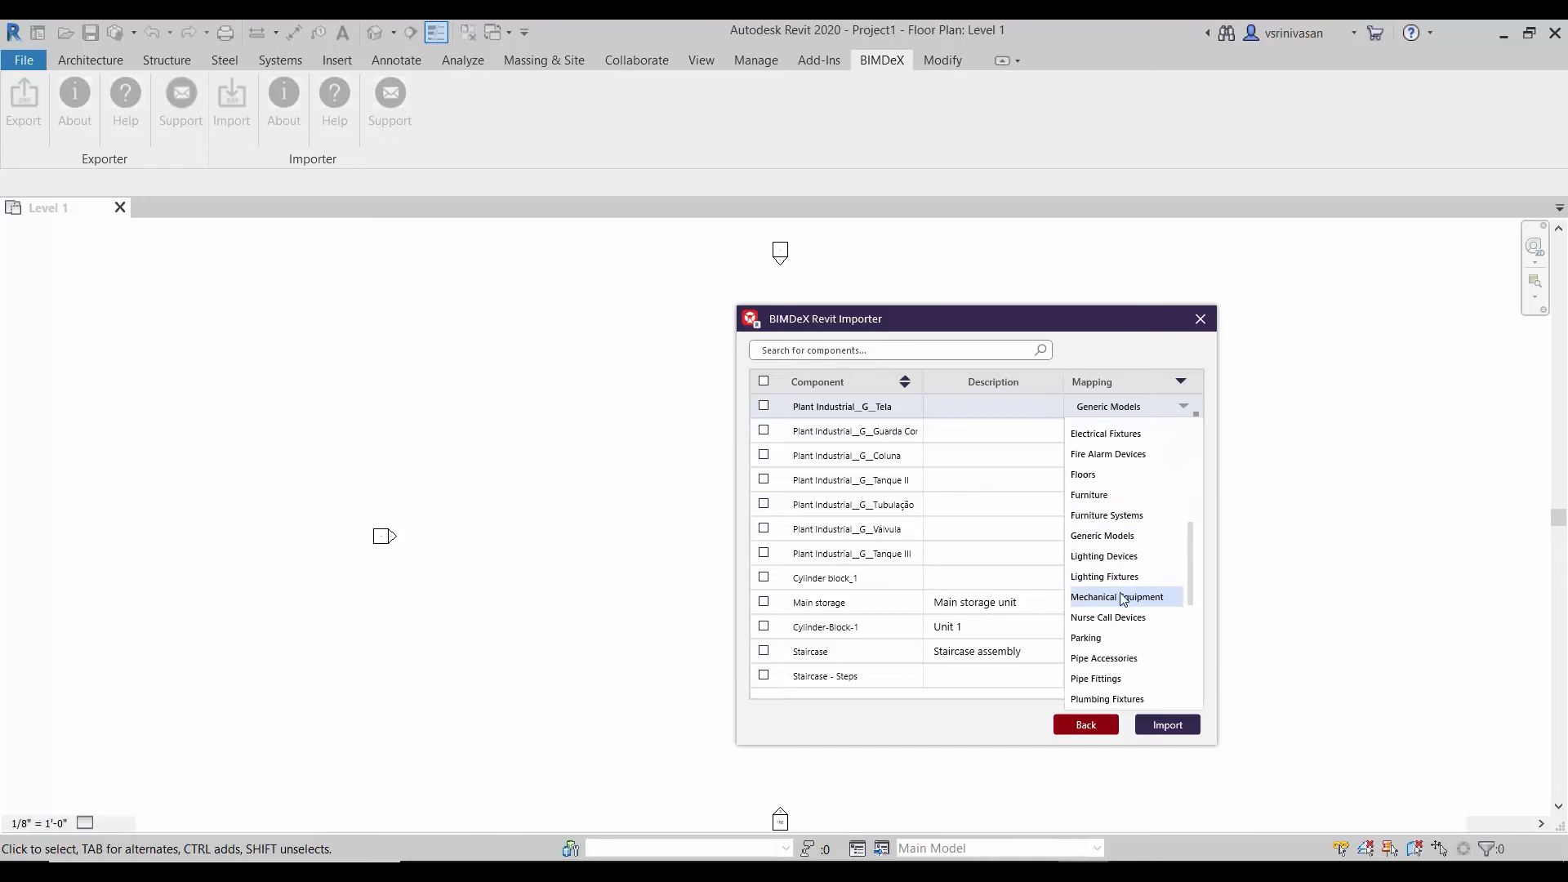
click(1123, 596)
- Select all components and map them together to the Mechanical Equipment category
click(765, 381)
click(1182, 432)
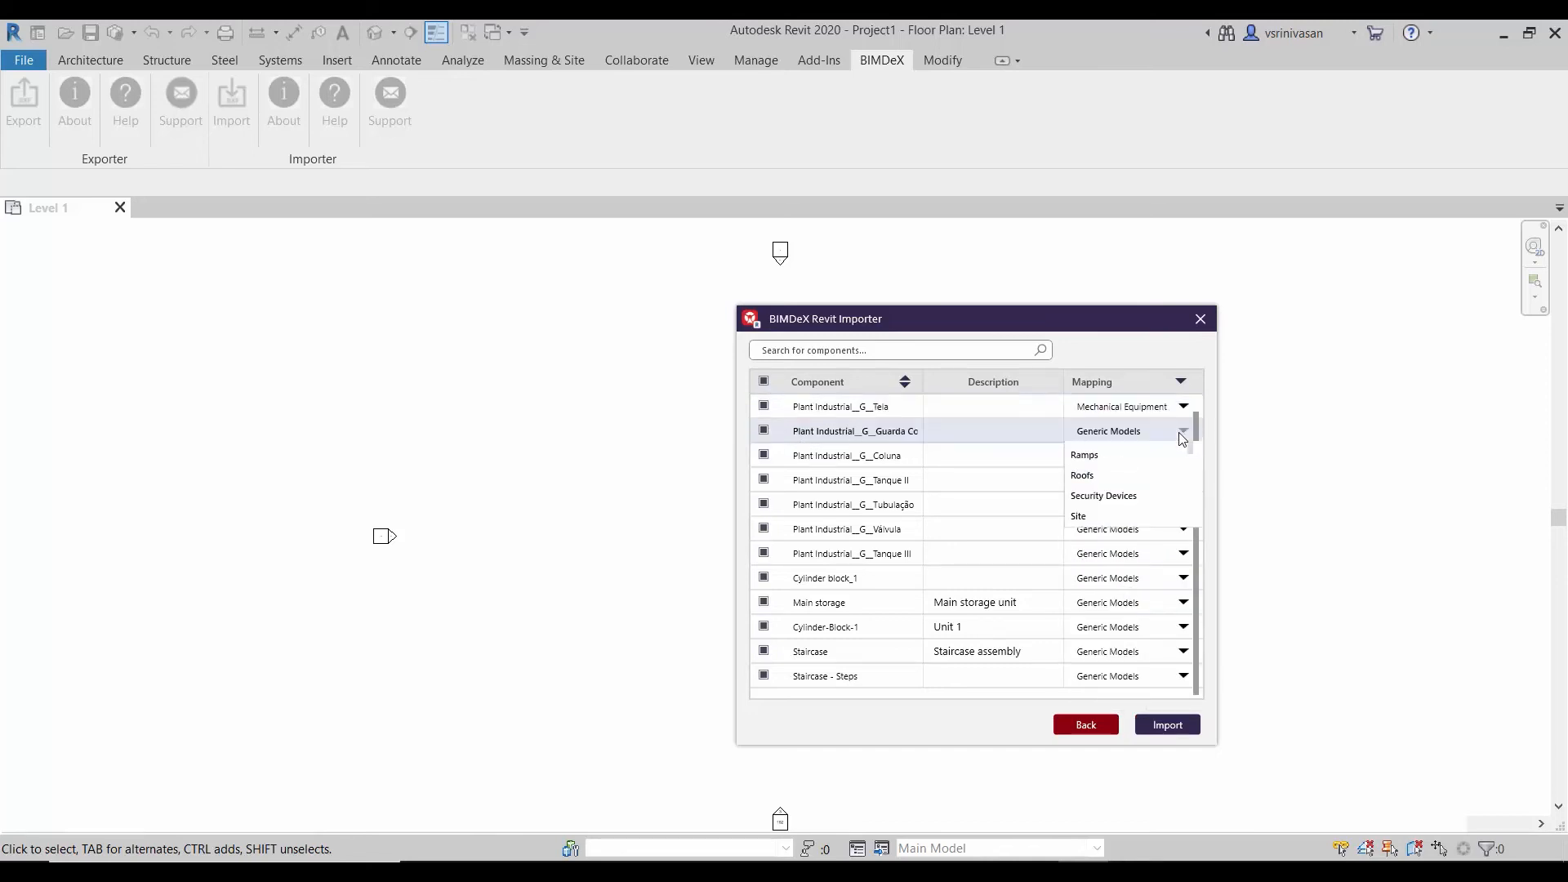
key(m)
click(1137, 458)
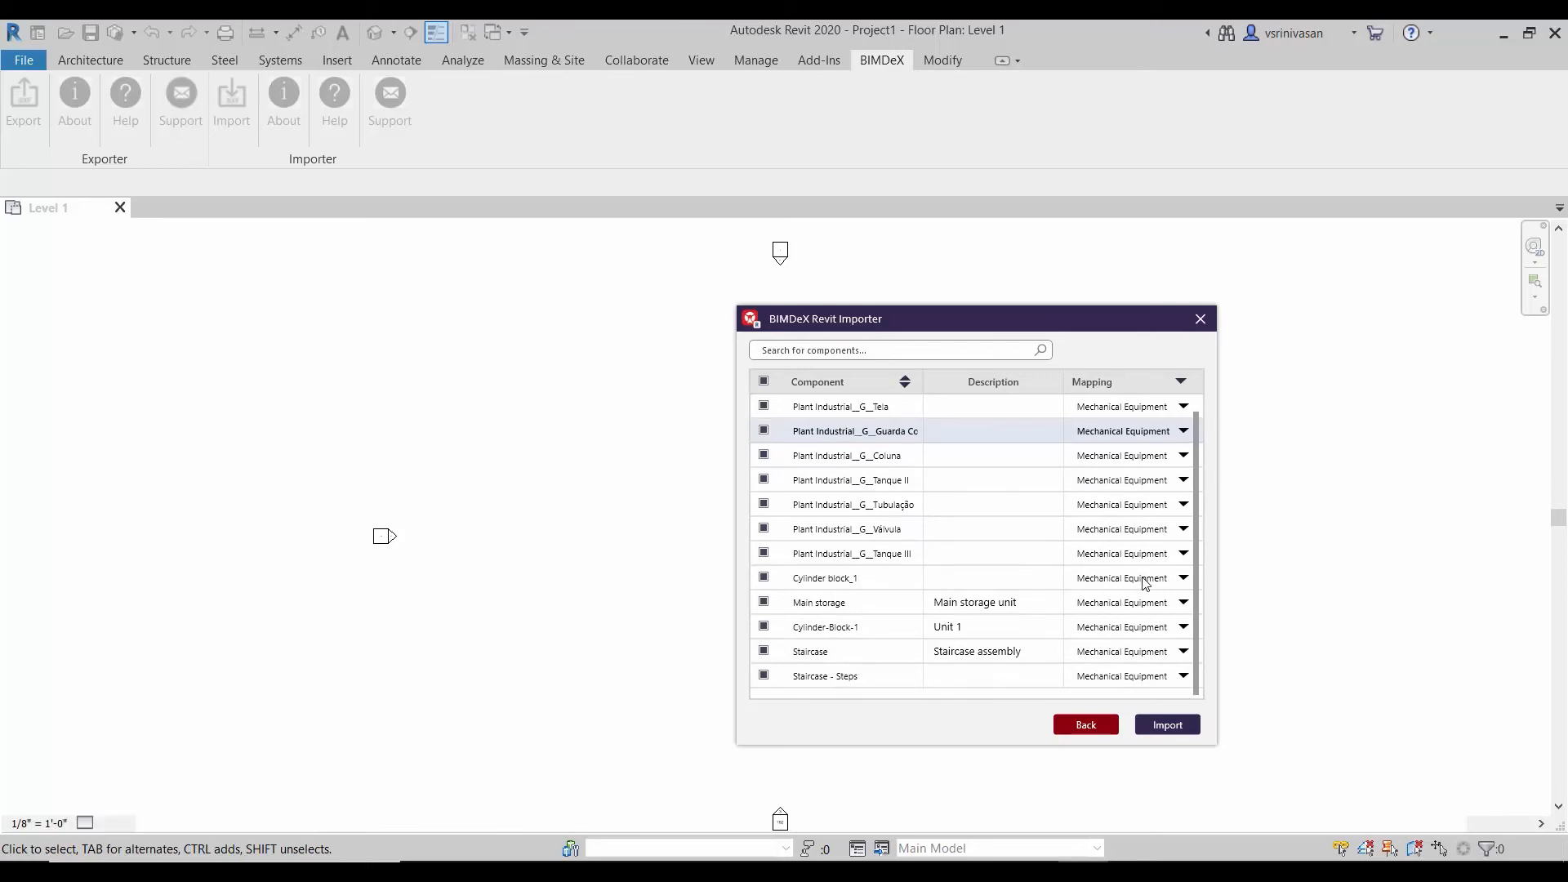
- Return from the component mapping list, import Plant Industrial.bxf with these settings, and close the importer once it has finished
click(1085, 726)
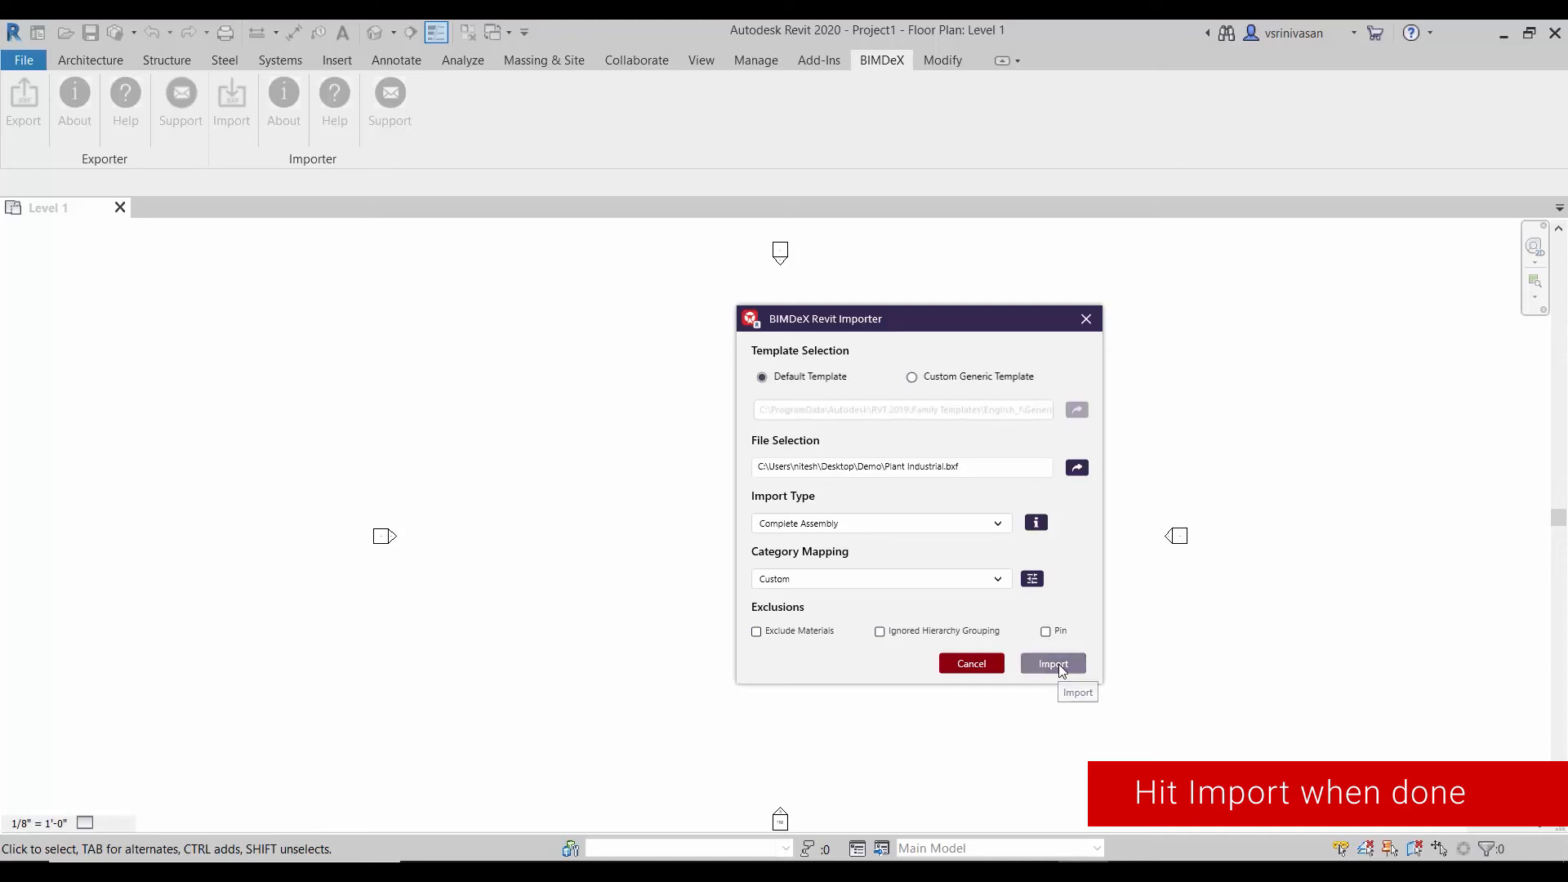
click(1059, 664)
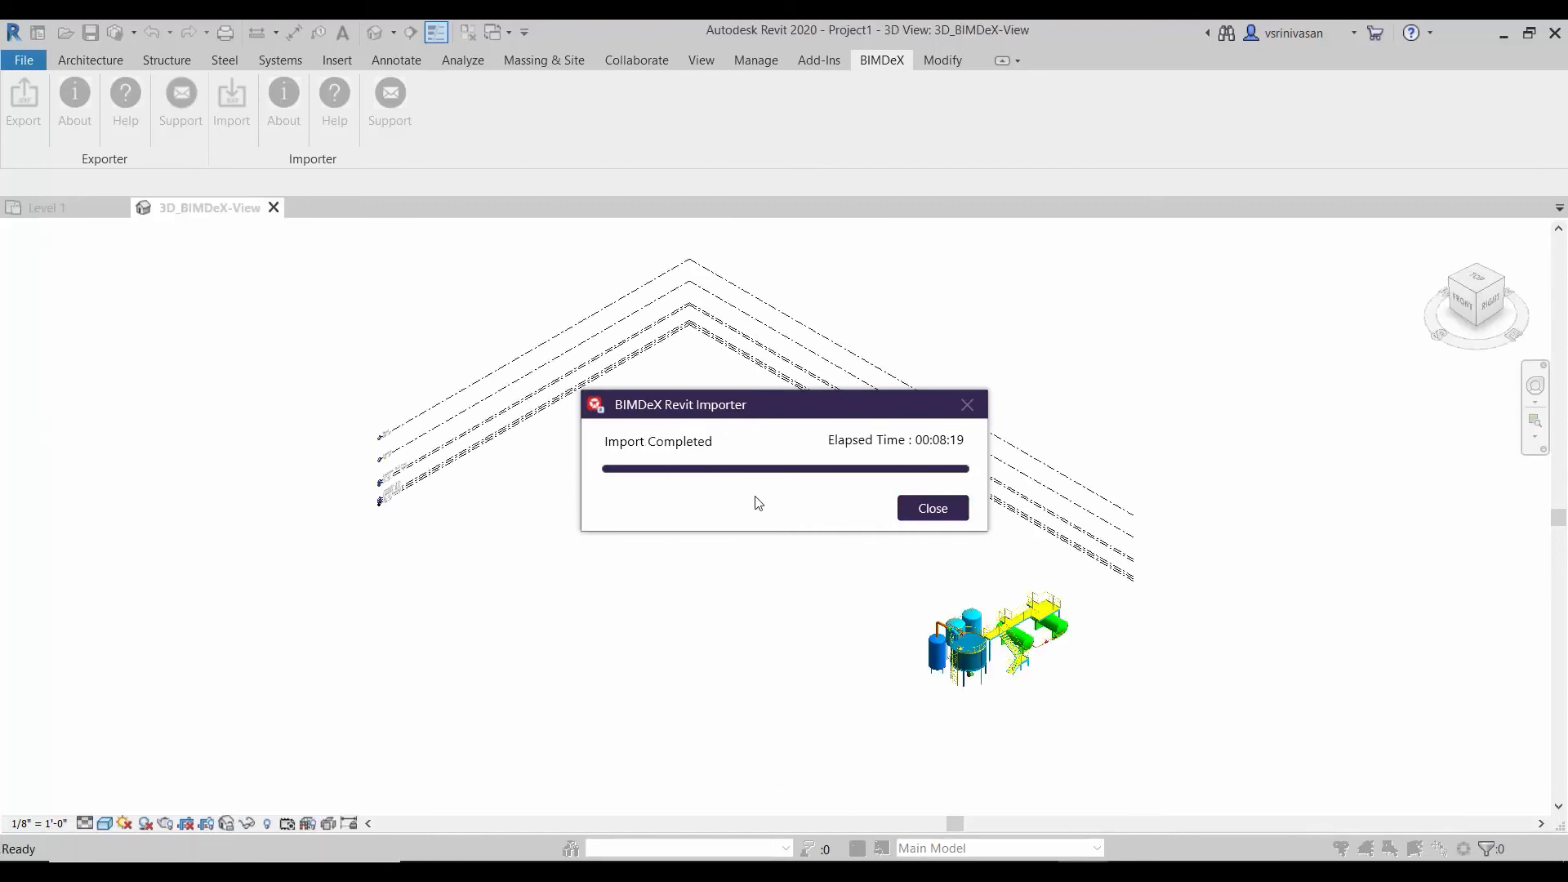
click(927, 508)
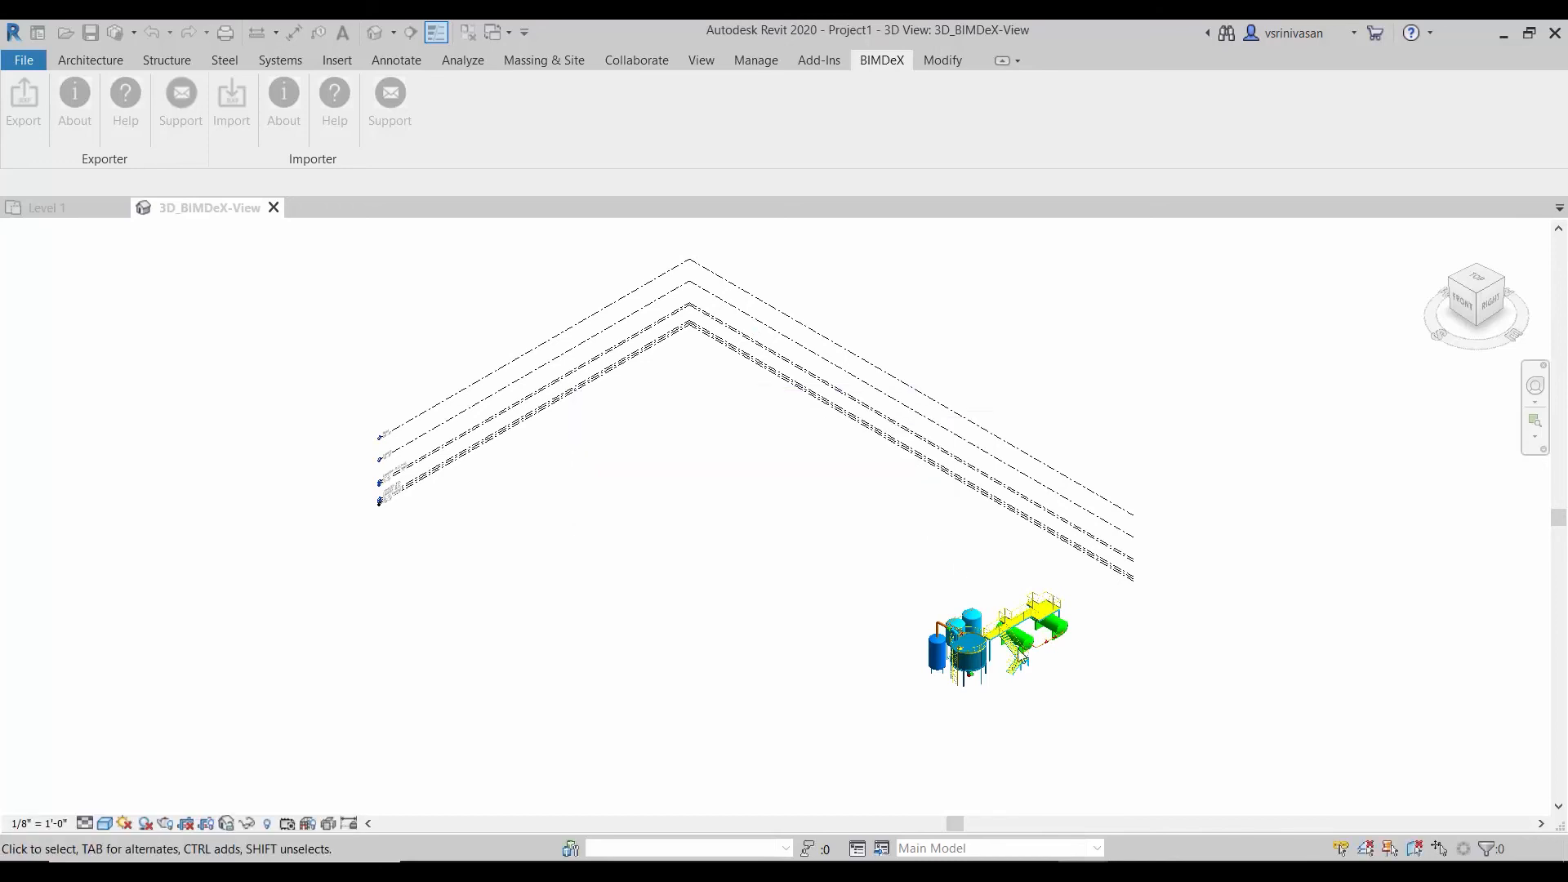
- Select the light-blue tank Cylinder block_1 behind the large open-railed tank and display its instance properties
scroll(1044, 710, up, 5)
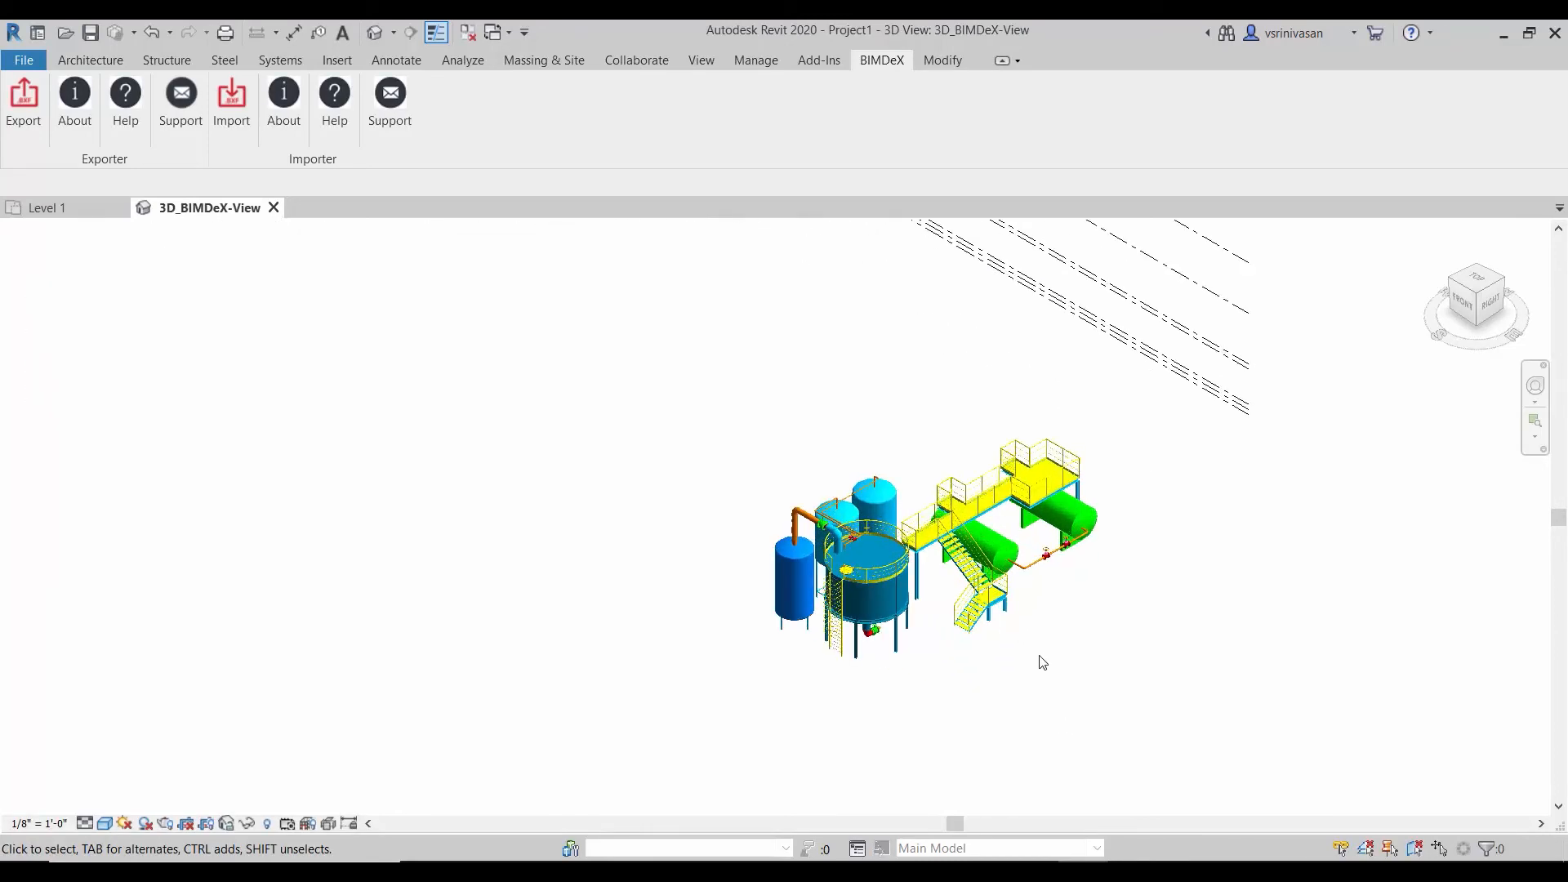
scroll(1045, 660, up, 3)
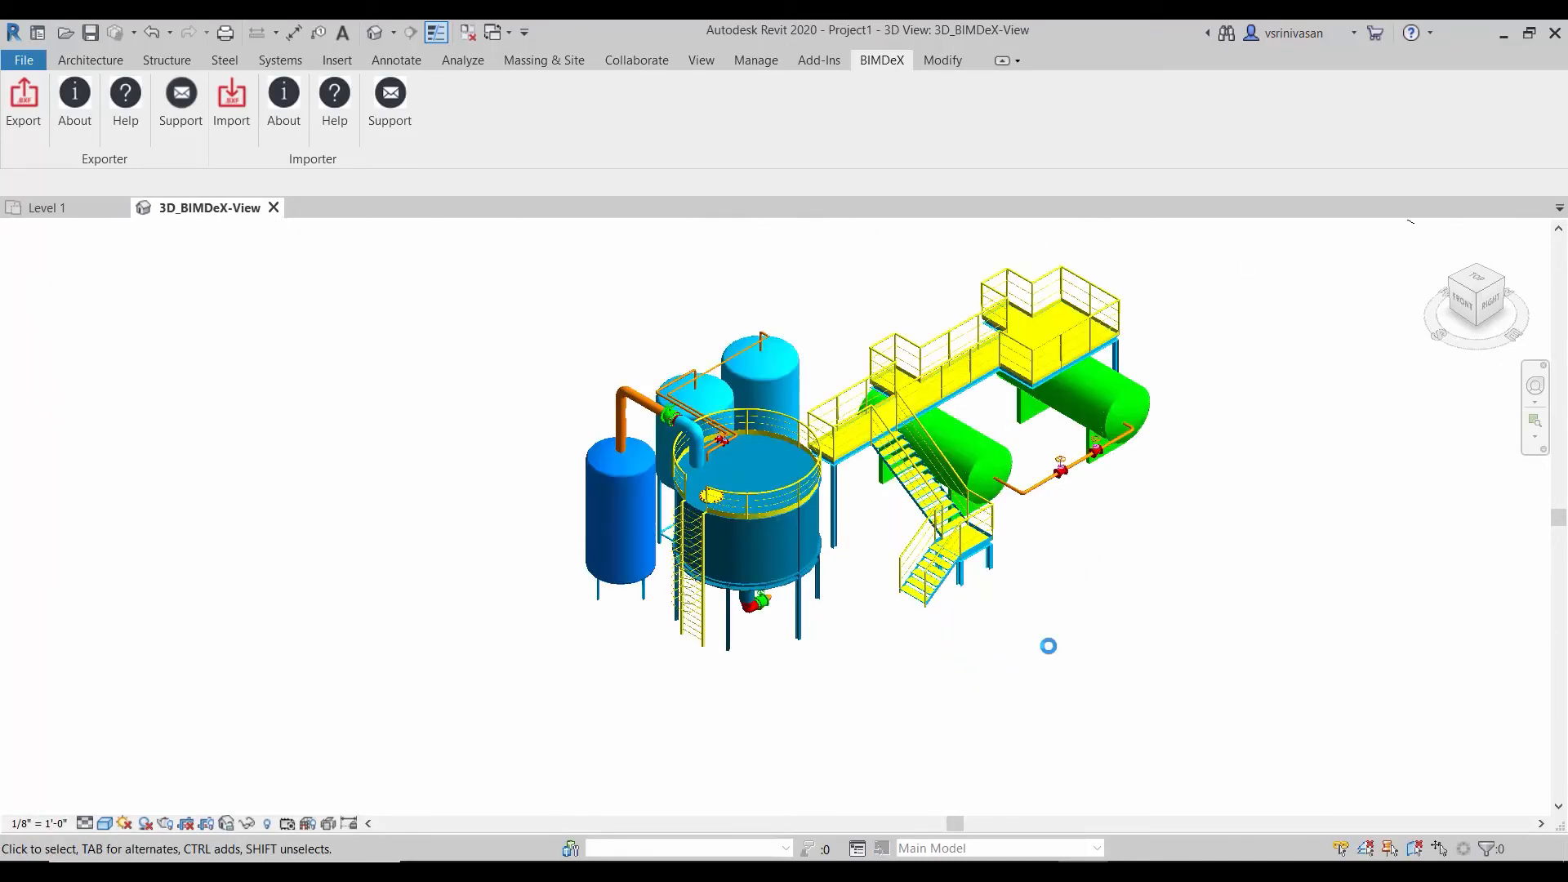
scroll(1049, 645, up, 2)
shift+middle_drag(1049, 613, 1190, 602)
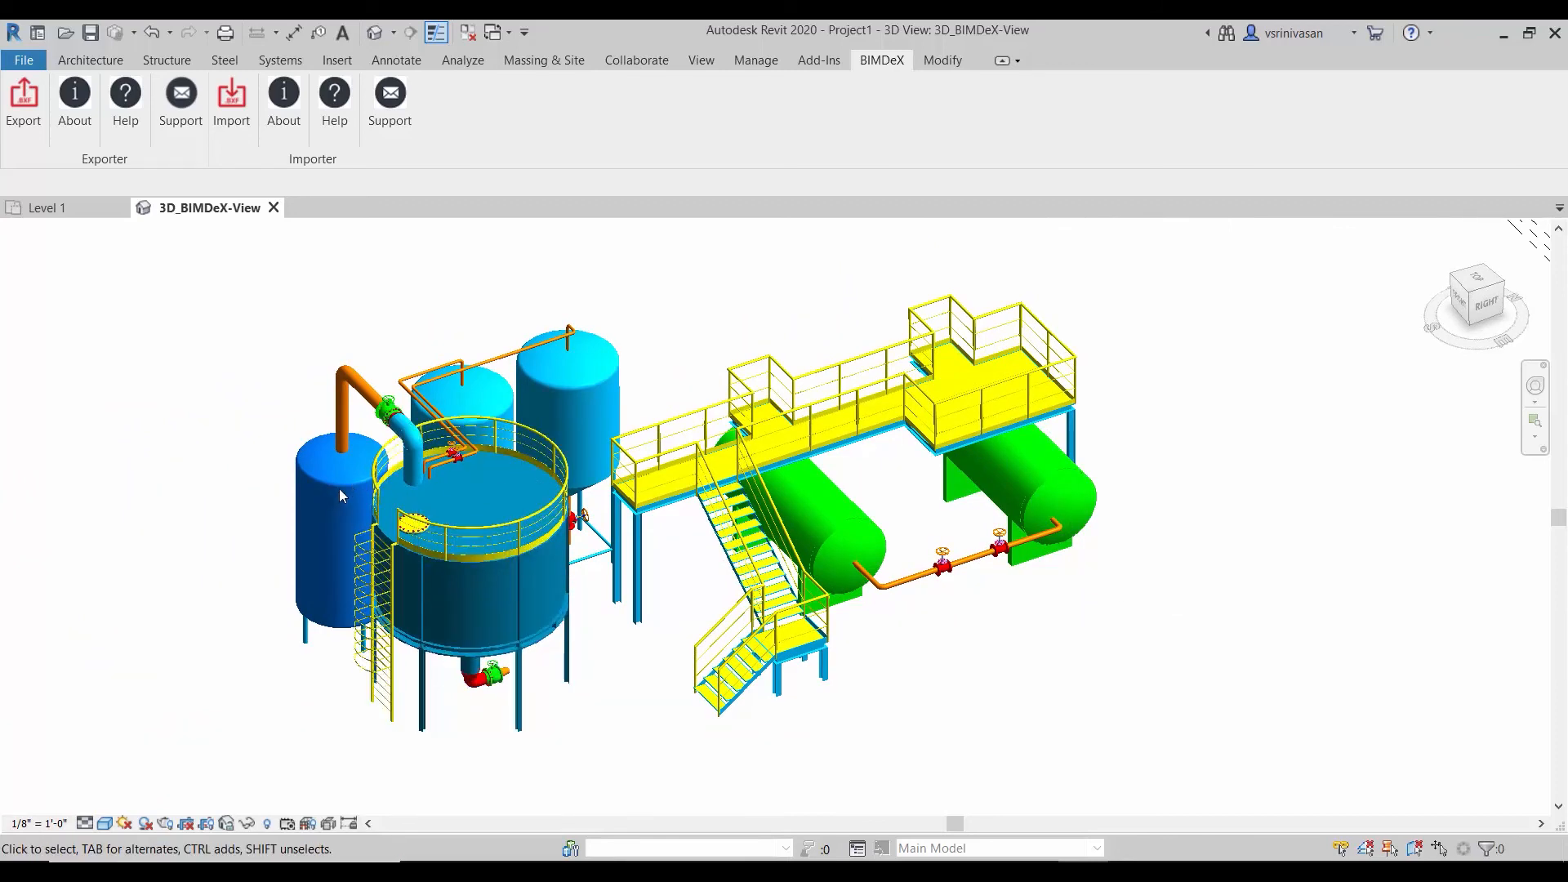
click(509, 408)
right_click(509, 407)
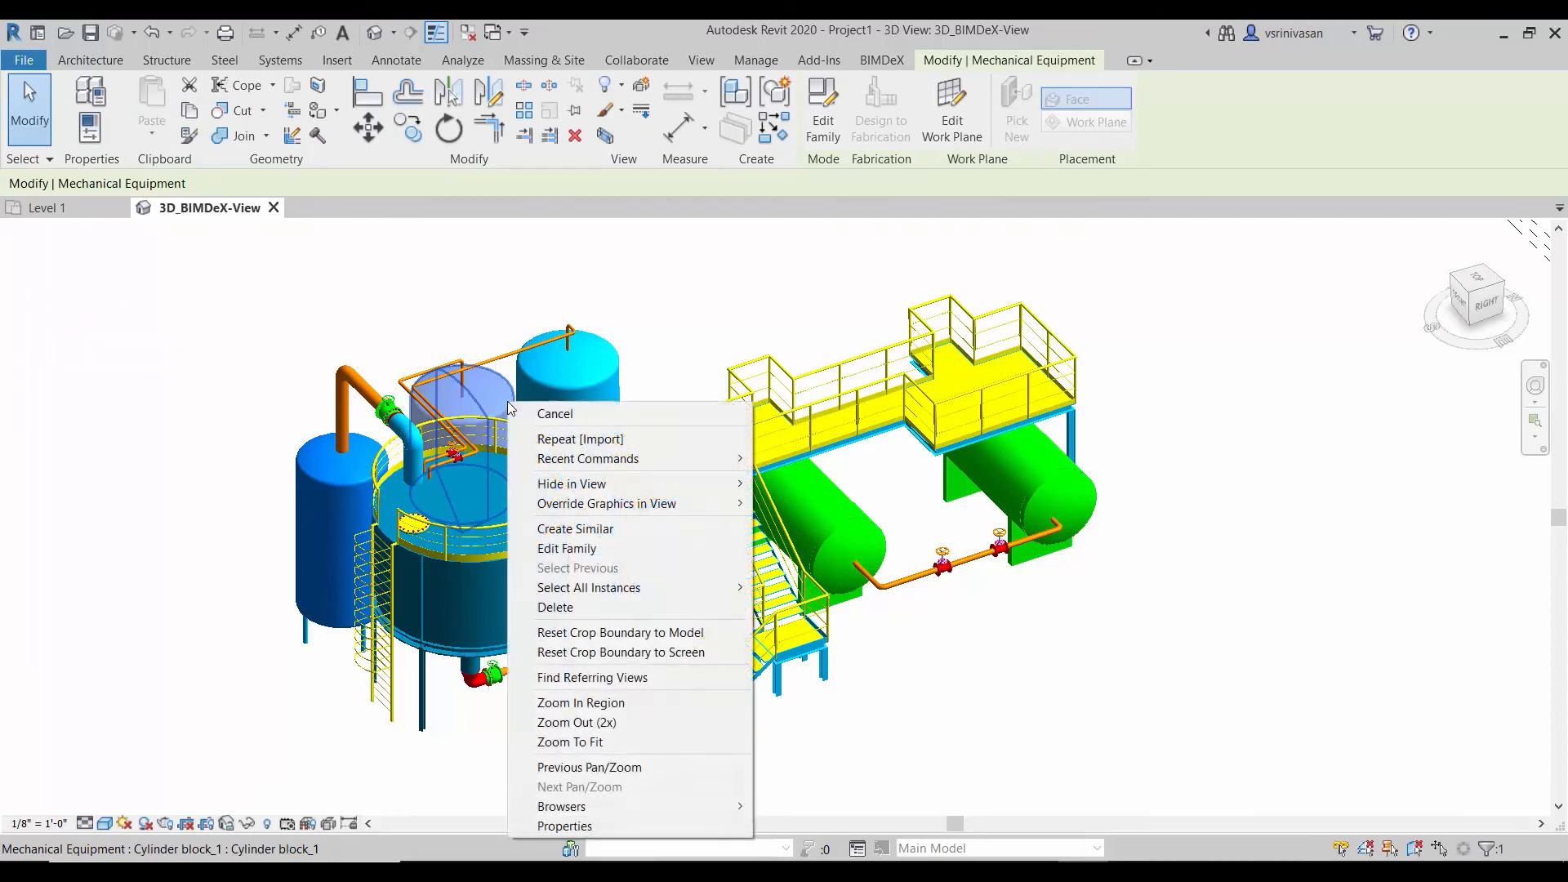
click(619, 823)
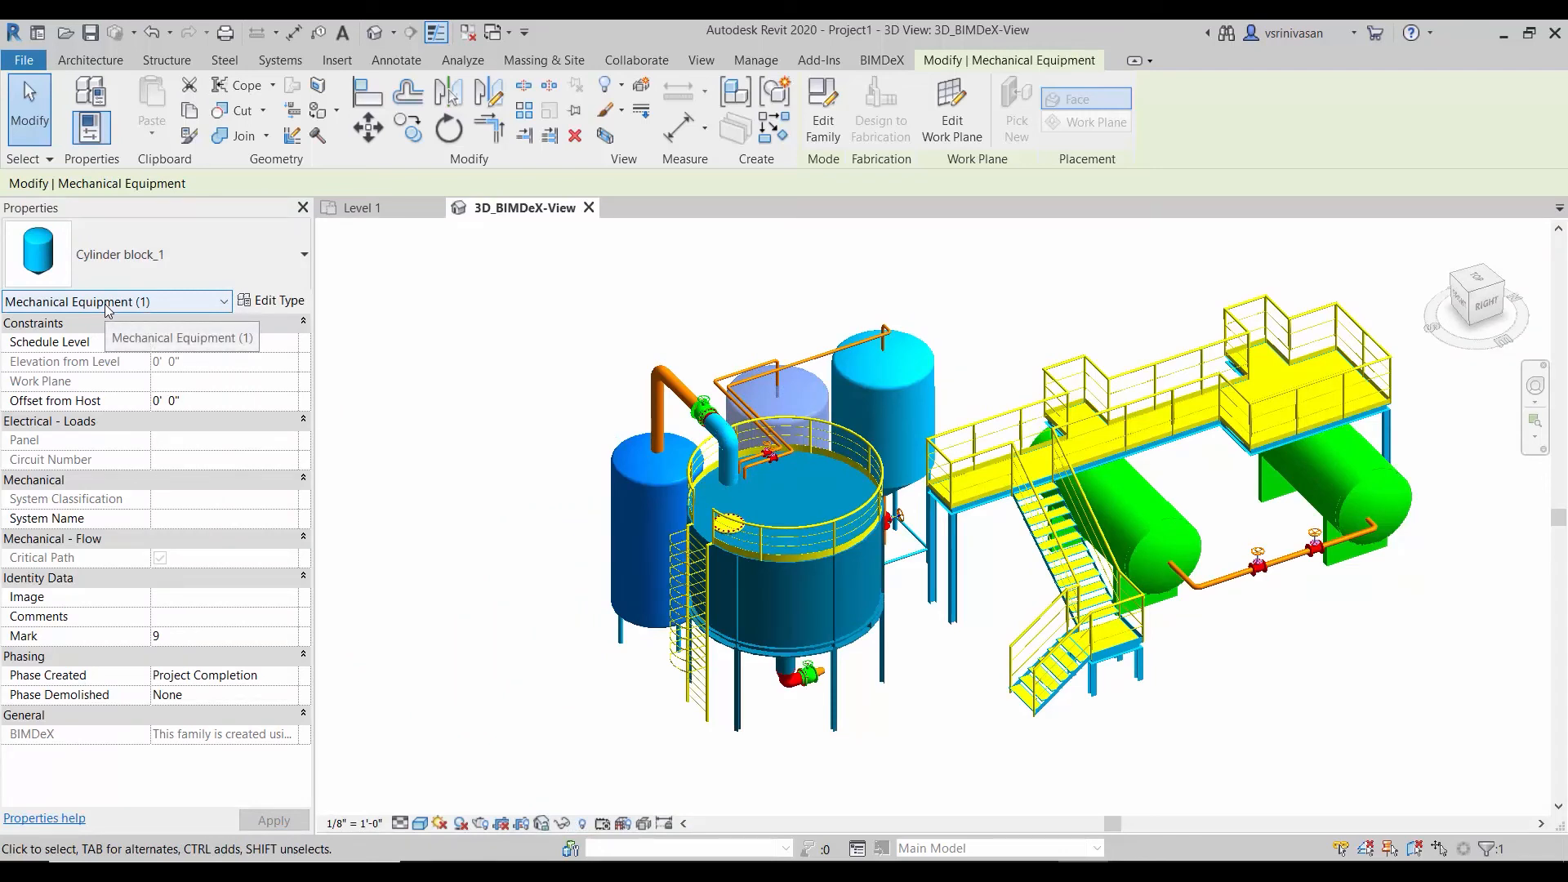
- Examine the General type parameters of Cylinder block_1, close its type properties and deselect the tank
click(259, 302)
scroll(1026, 424, down, 6)
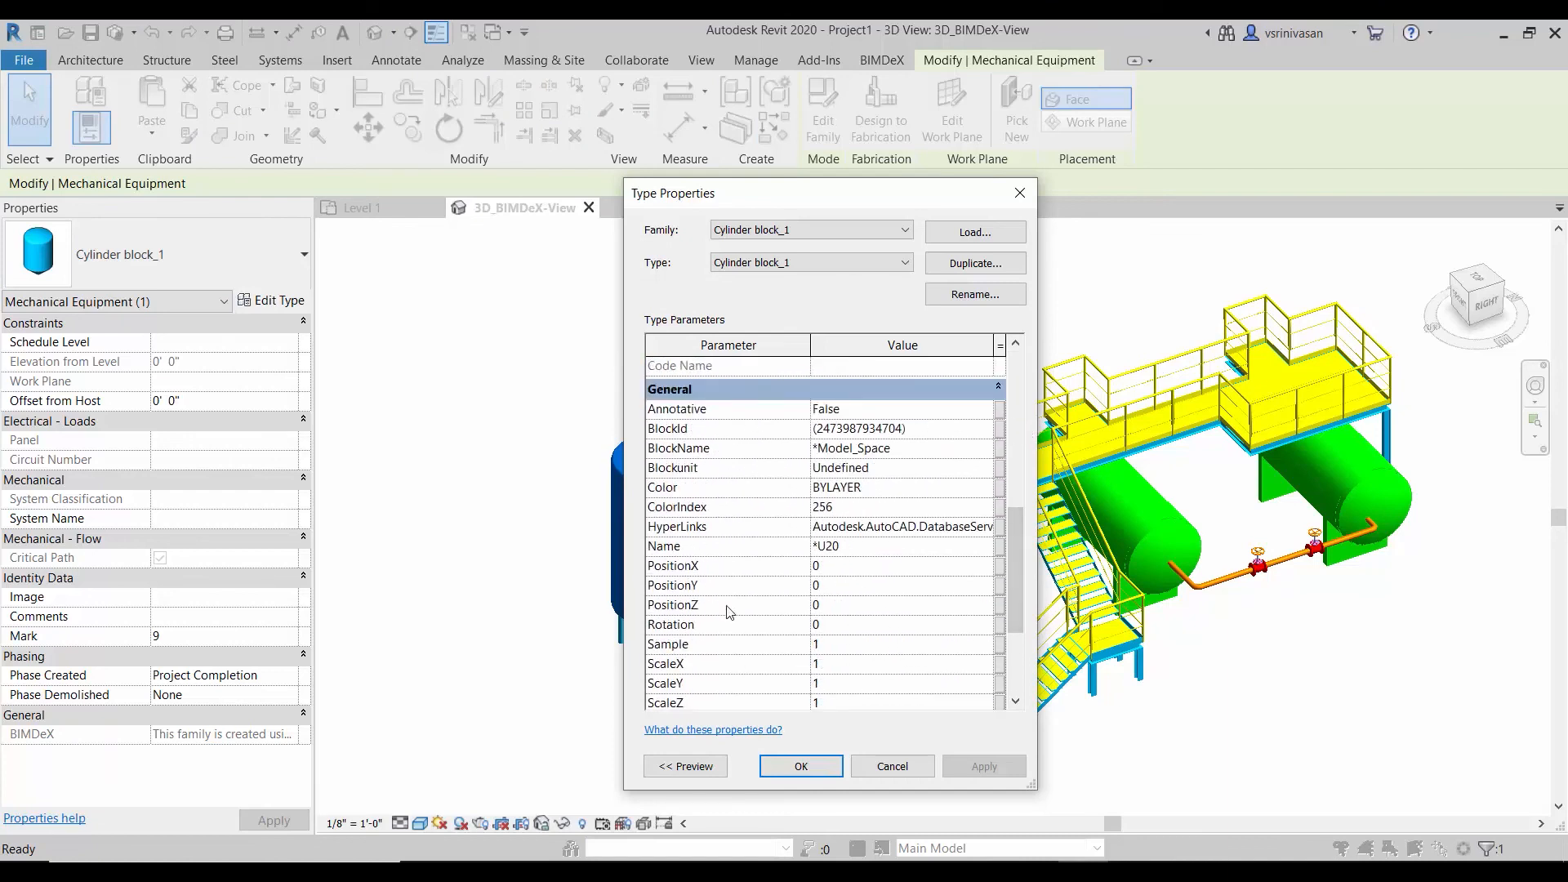
click(812, 766)
click(901, 746)
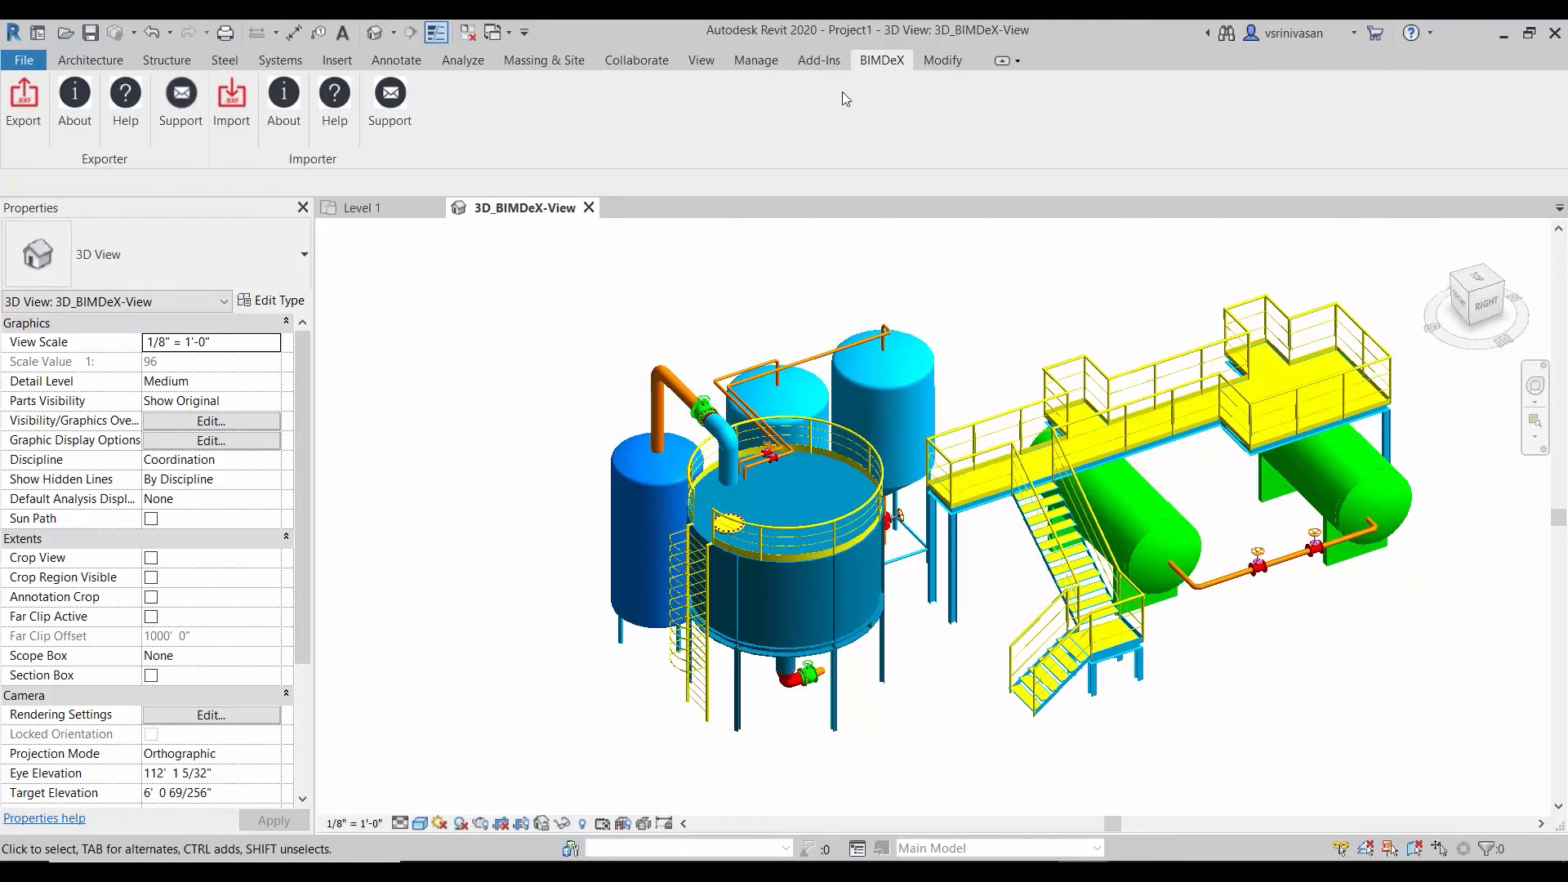